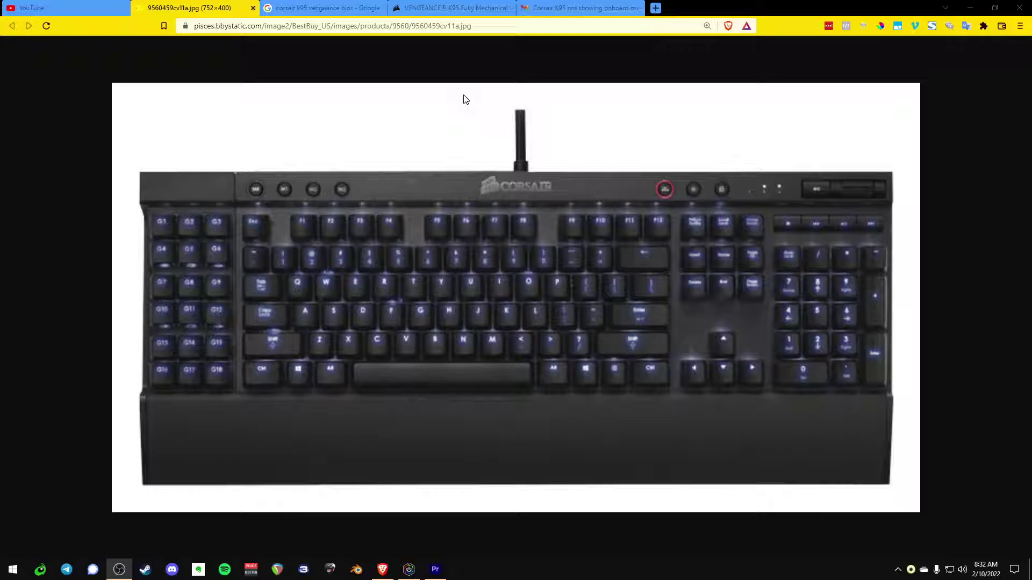
Search Google for 'corsair k90 vengeance' in a new tab
key("ctrl+t")
type("corsa")
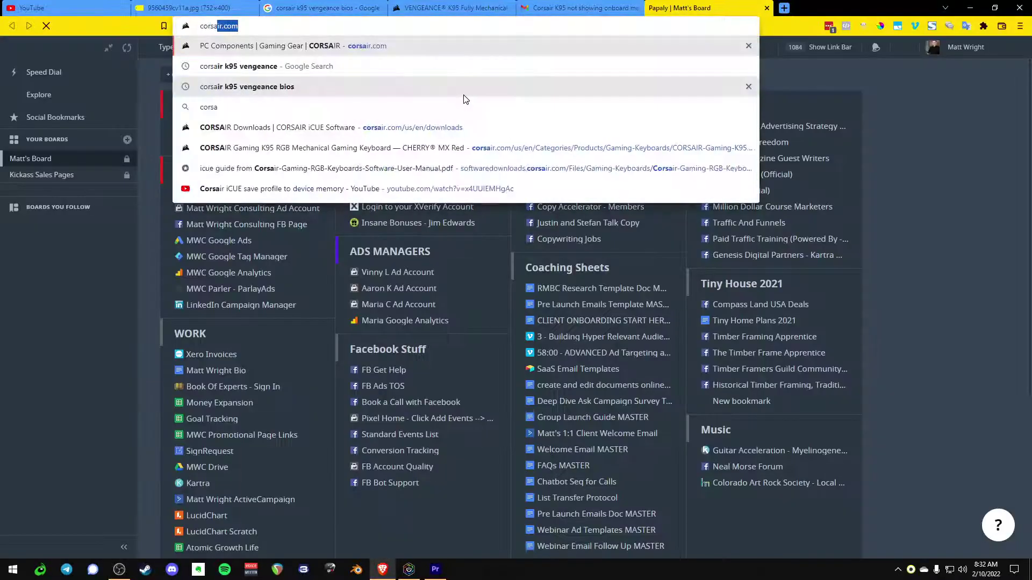
type("ir k90 vengeance")
key("Return")
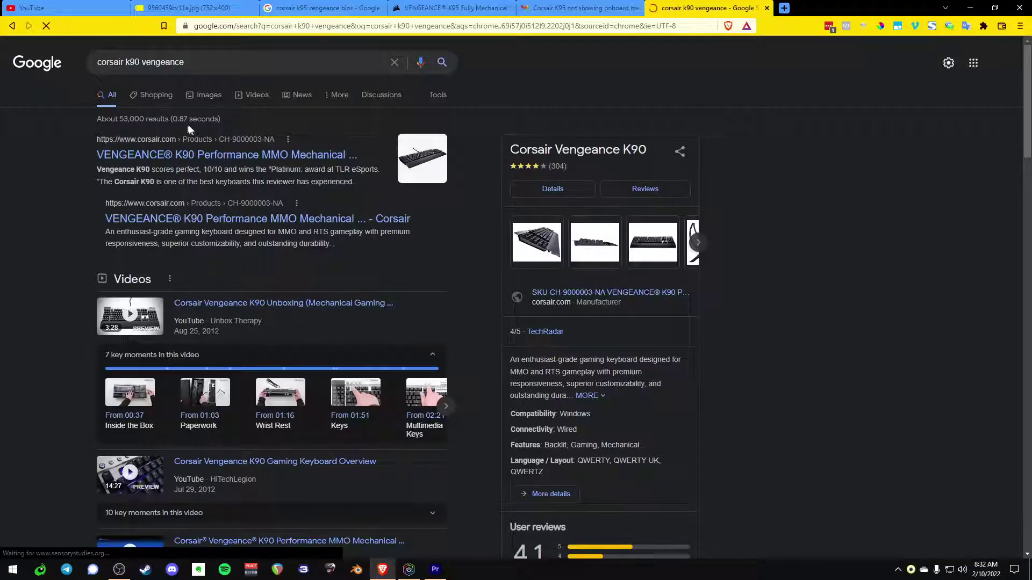
Refine the image search to 'corsair k90 vengeance box' and preview the first box photo
left_click(200, 99)
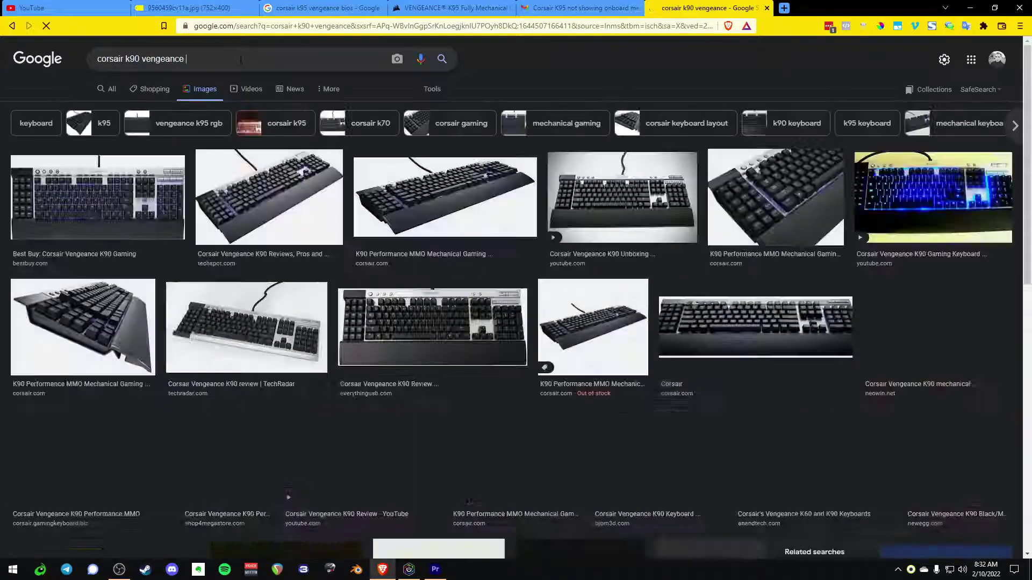
left_click(240, 60)
type("box")
key("Return")
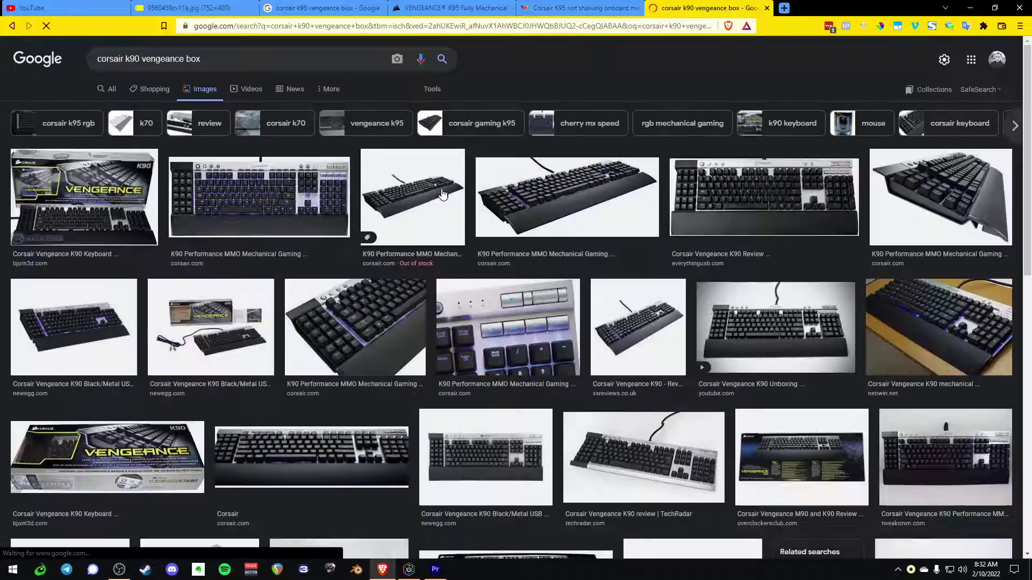
left_click(91, 187)
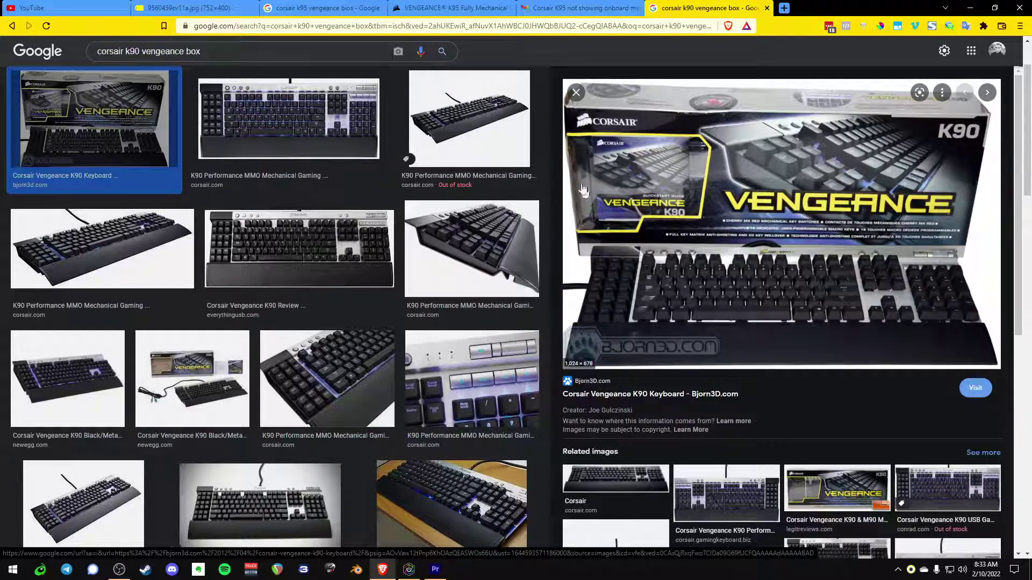
View the VENGEANCE K95 product photo full-size, then return to the Best Buy keyboard image
left_click(448, 7)
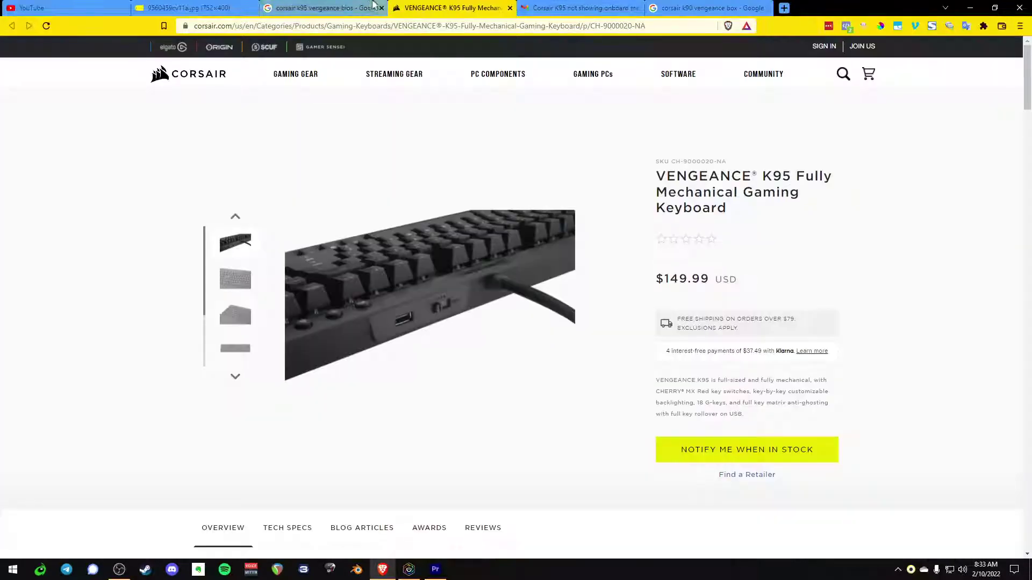
left_click(442, 314)
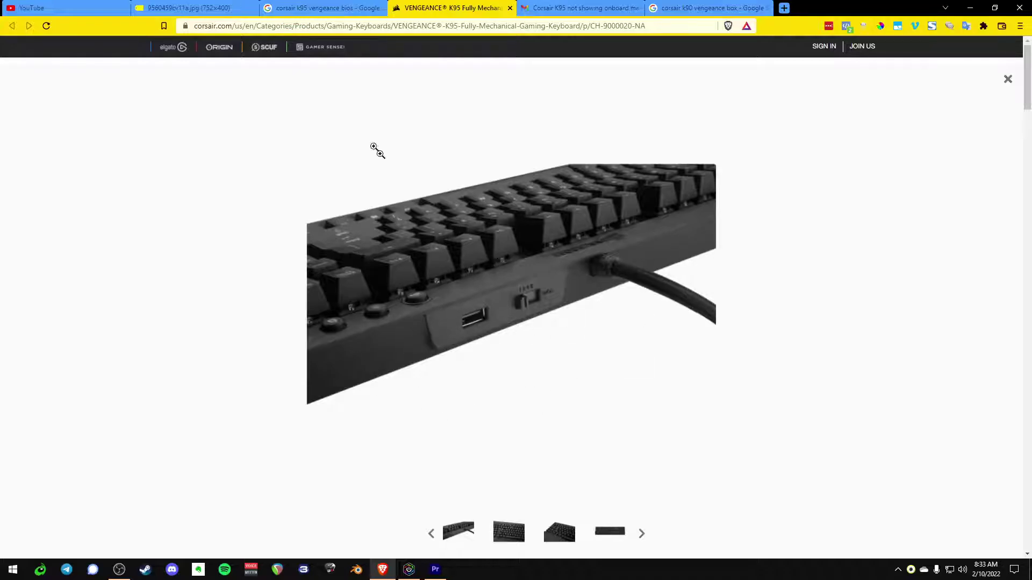
left_click(704, 7)
left_click(296, 5)
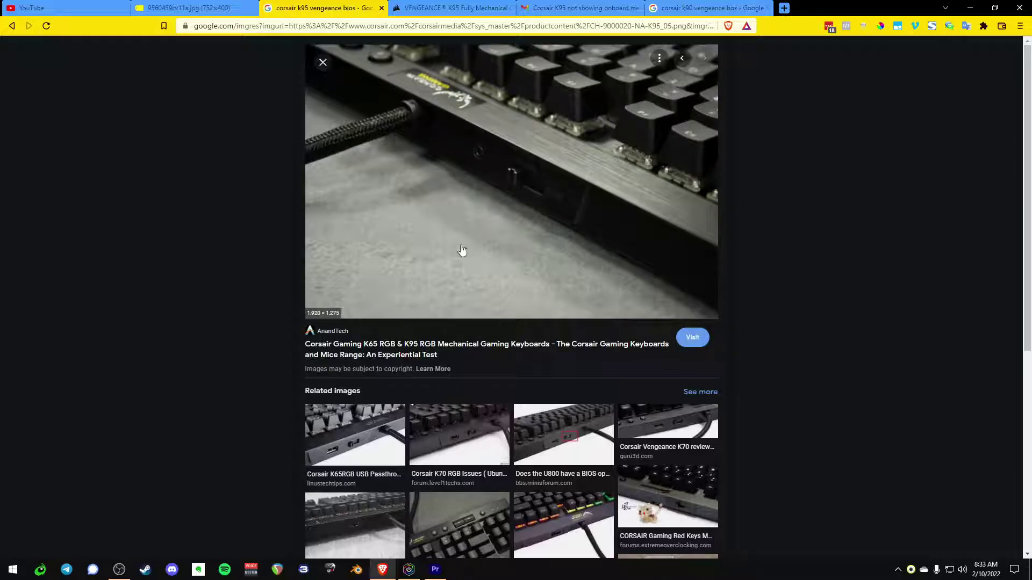
left_click(207, 11)
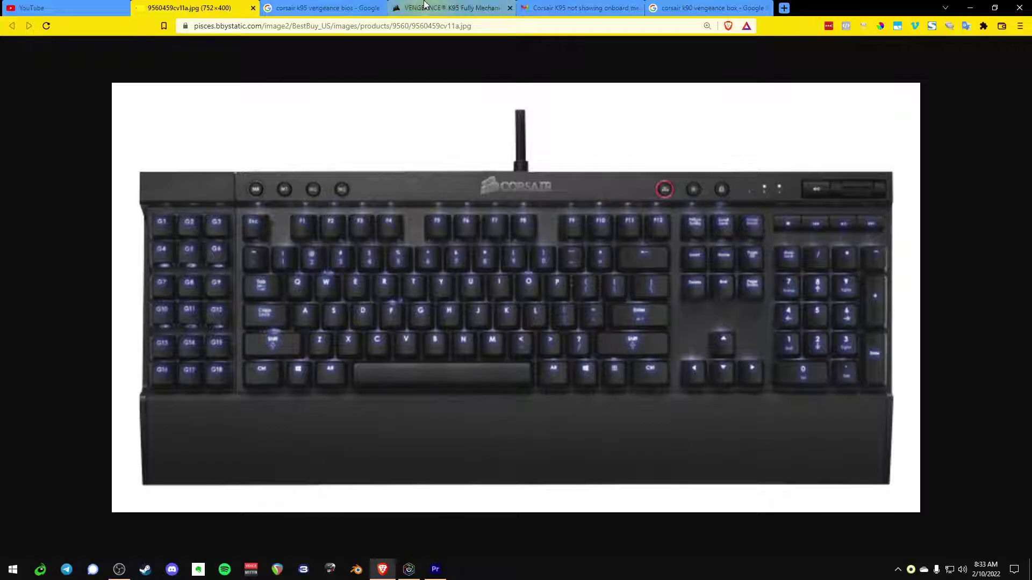
Read the Corsair Support thread, highlighting the numbered iCUE clean-install steps, down to the video reply
left_click(579, 8)
scroll(209, 260, "down", 4)
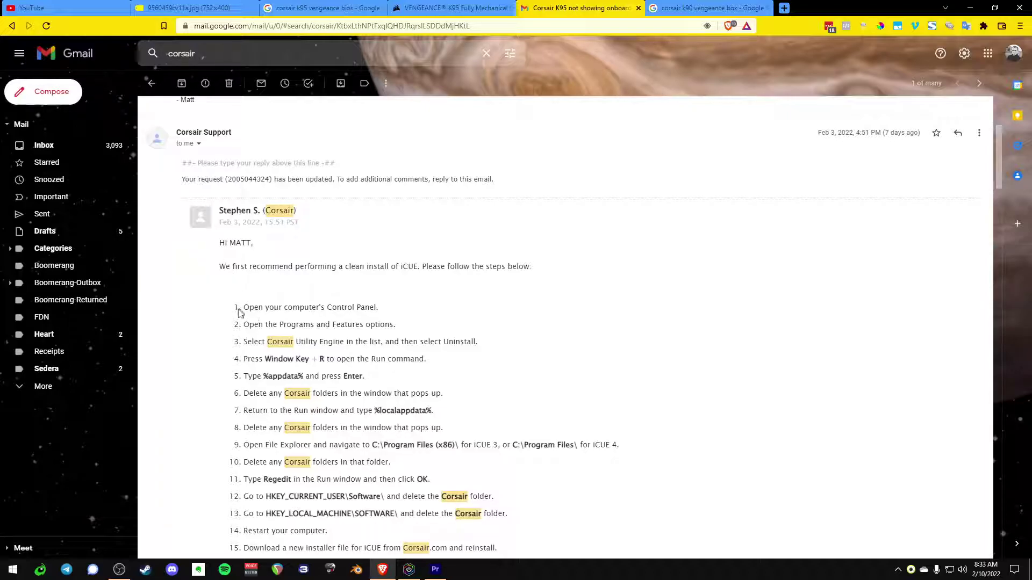
left_click_drag(225, 266, 534, 272)
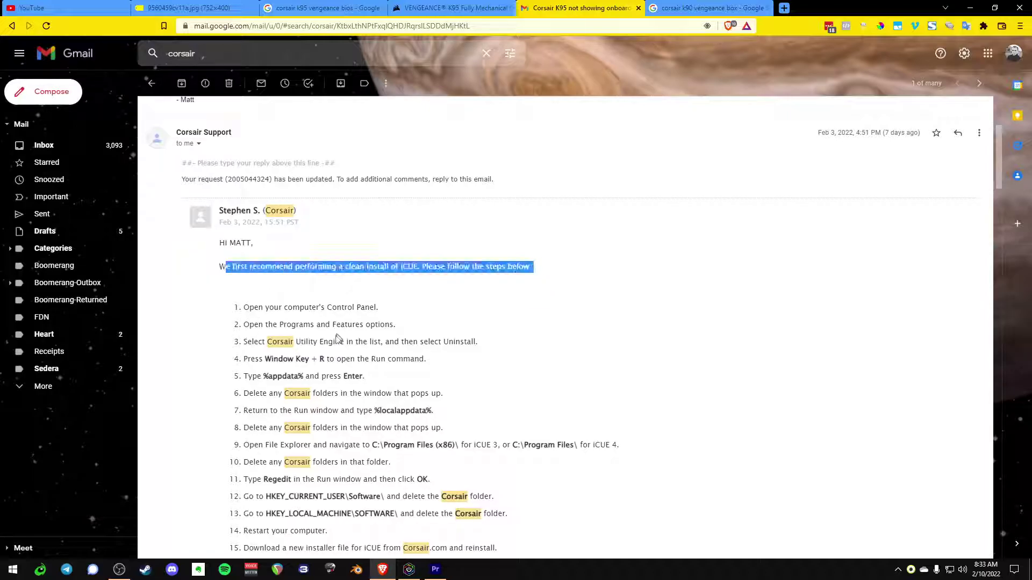
scroll(339, 338, "down", 2)
left_click_drag(249, 201, 496, 438)
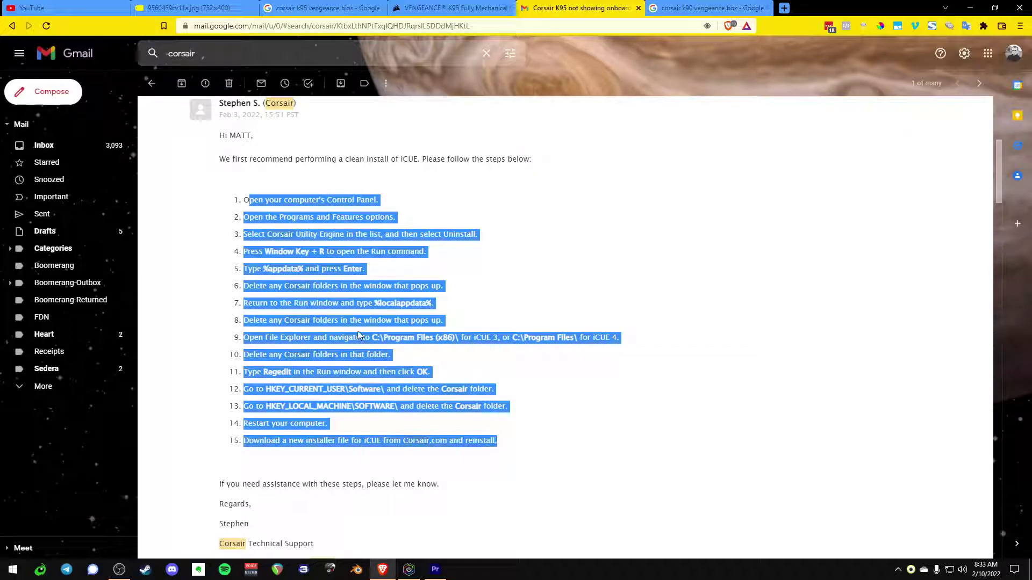
scroll(358, 329, "down", 9)
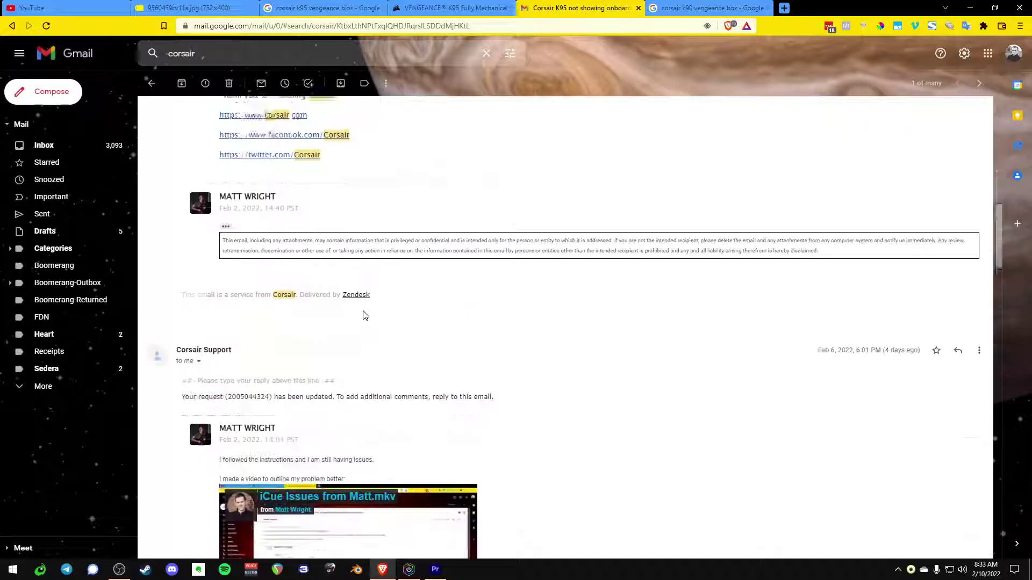
scroll(362, 317, "down", 4)
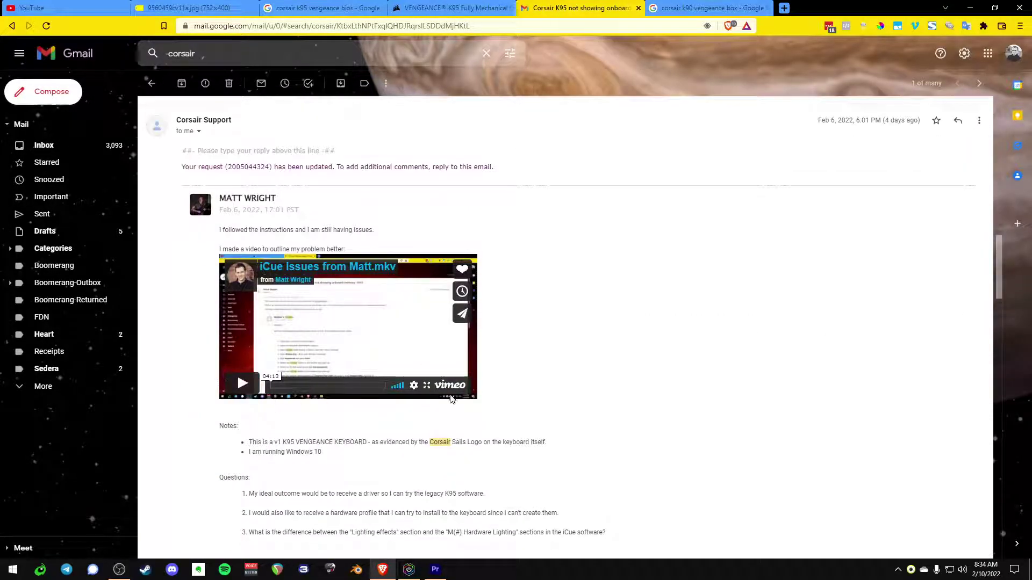
Open File Explorer and bring the K95 All Options window onto the screen
key("super+e")
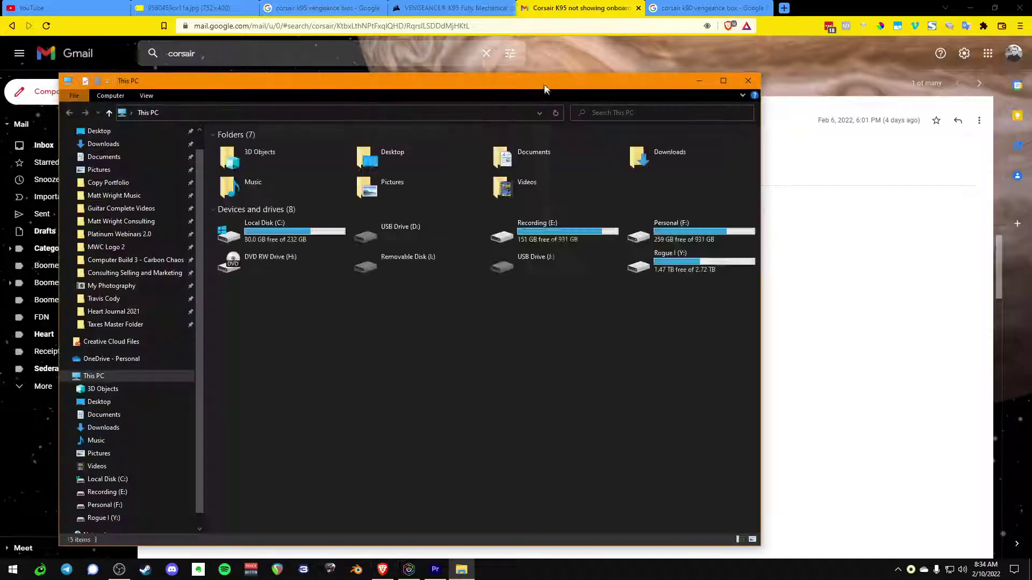
left_click_drag(546, 87, 0, 161)
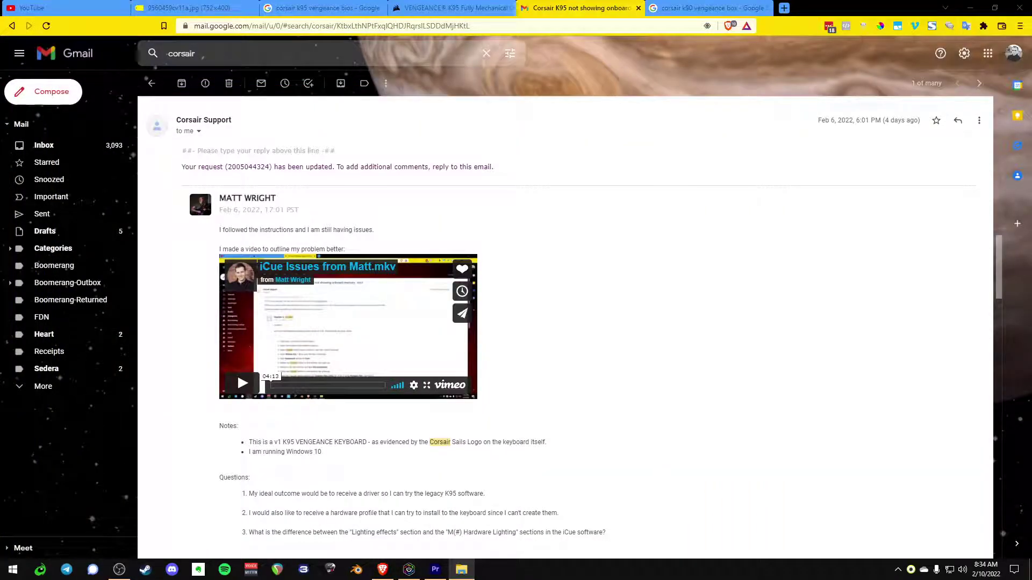
key("alt+Tab")
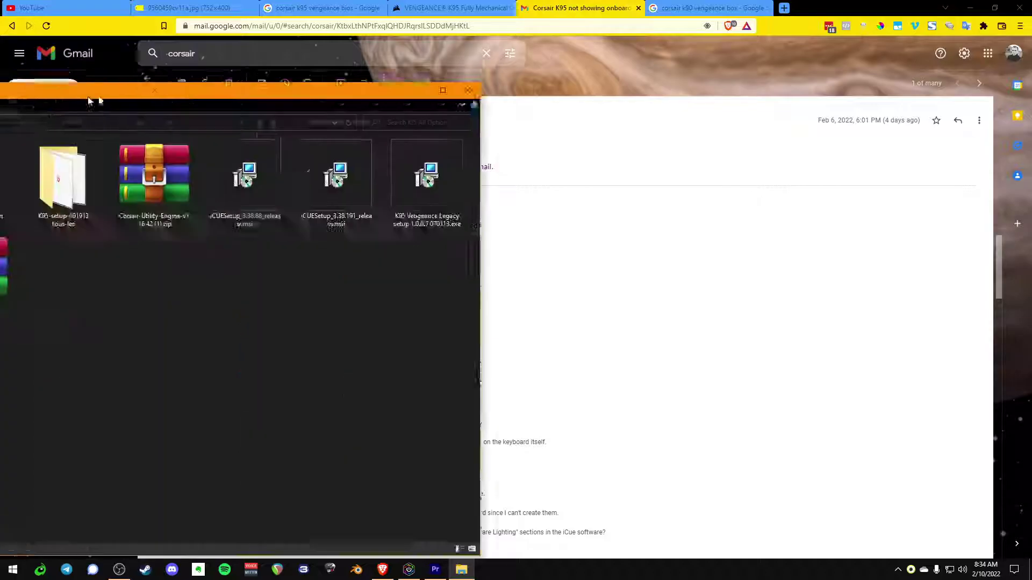
left_click_drag(91, 101, 432, 71)
left_click_drag(762, 327, 311, 166)
left_click(432, 259)
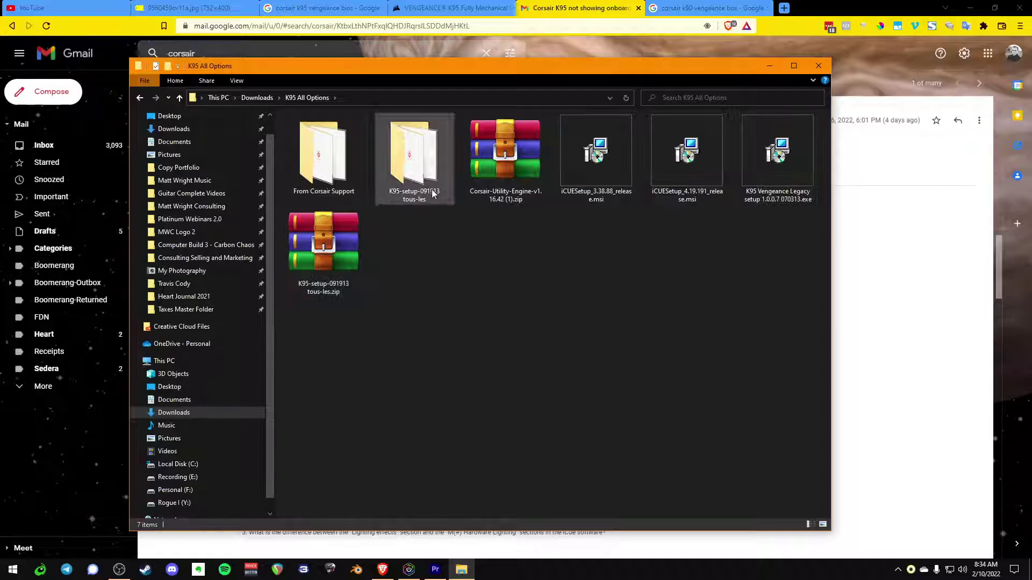
Open From Corsair Support, widen the Name column, and look over the K95 installers and firmware updater
left_click(353, 176)
double_click(351, 172)
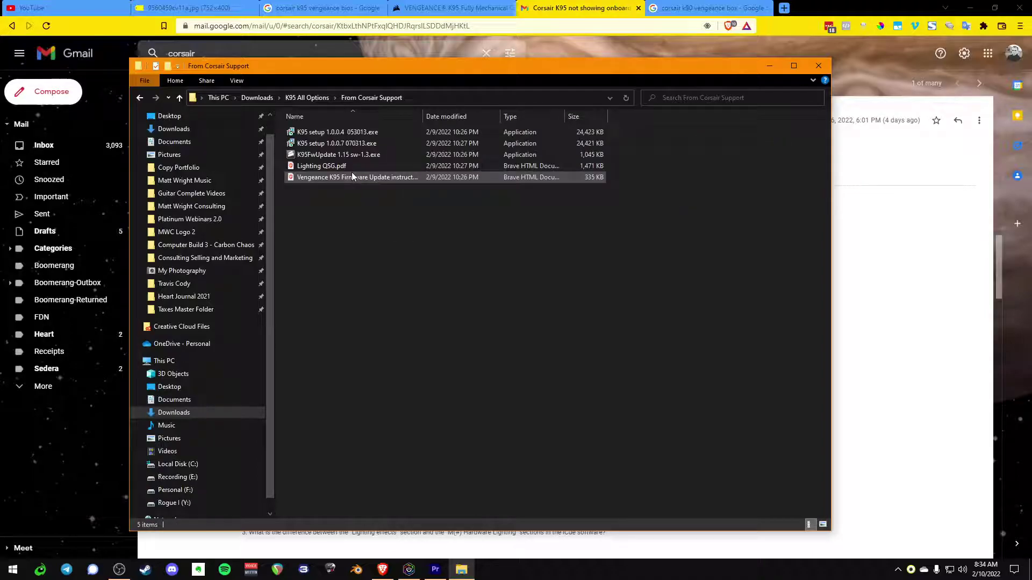
left_click_drag(421, 117, 534, 117)
left_click(365, 134)
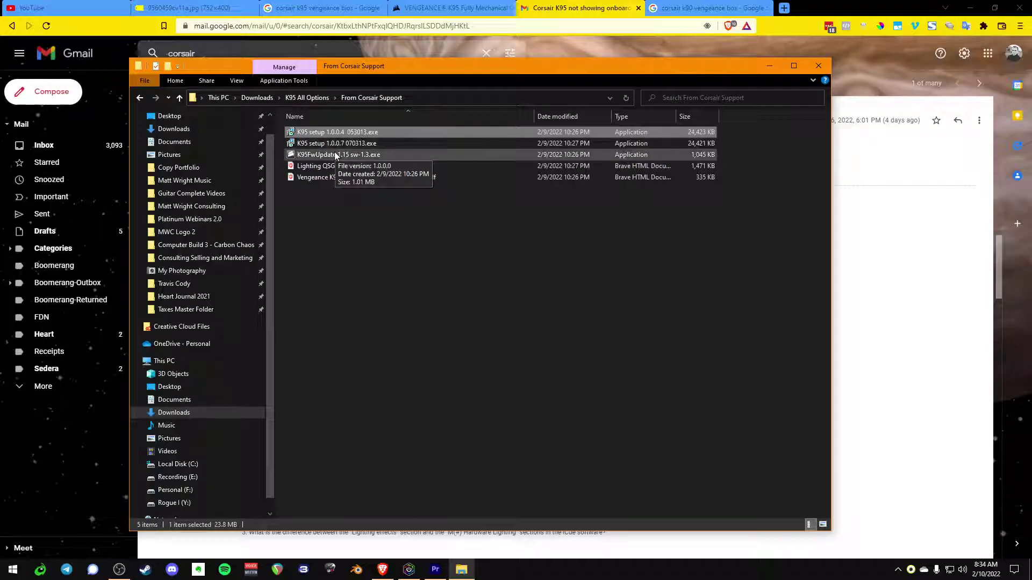
left_click(355, 144)
left_click(359, 155)
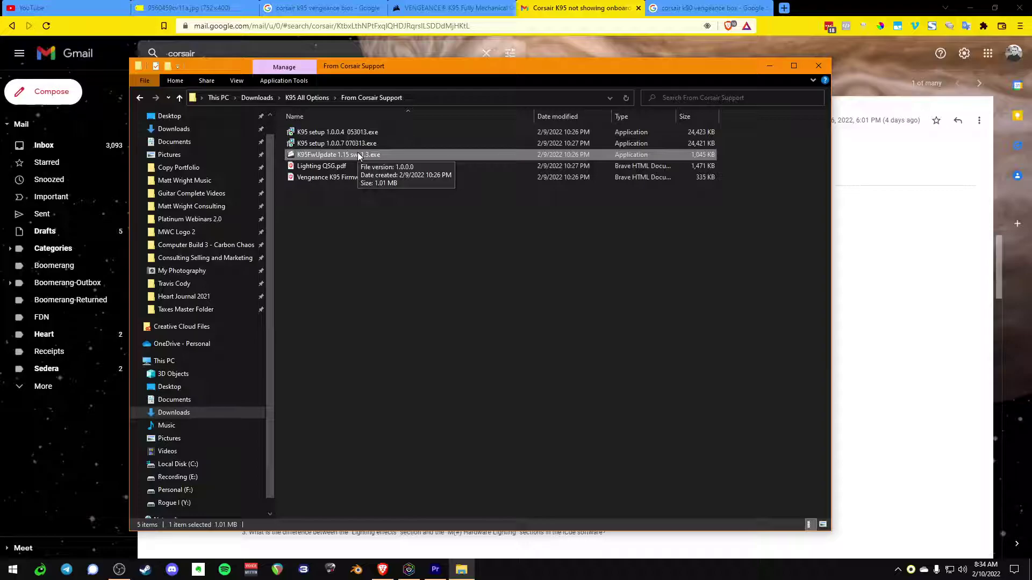
left_click(358, 145)
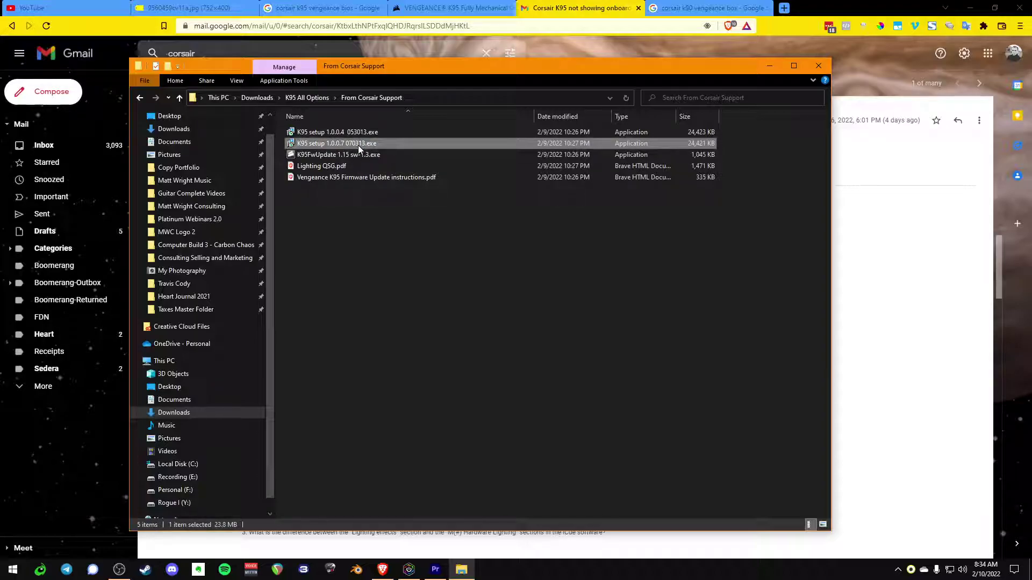
Run the K95 setup 1.0.0.7 installer, then cancel it after the keyboard-not-found message
double_click(358, 145)
left_click(530, 306)
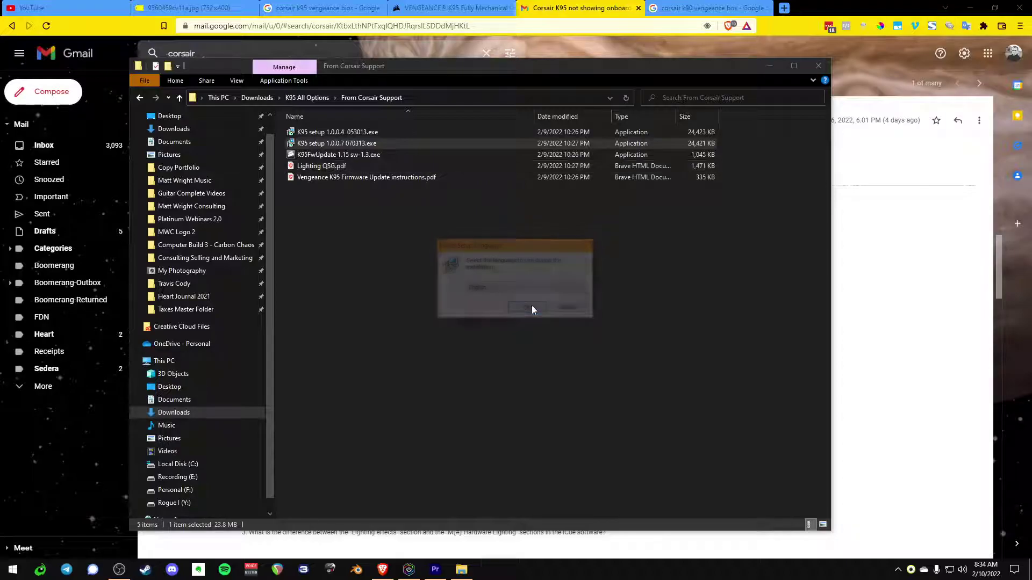
left_click(576, 370)
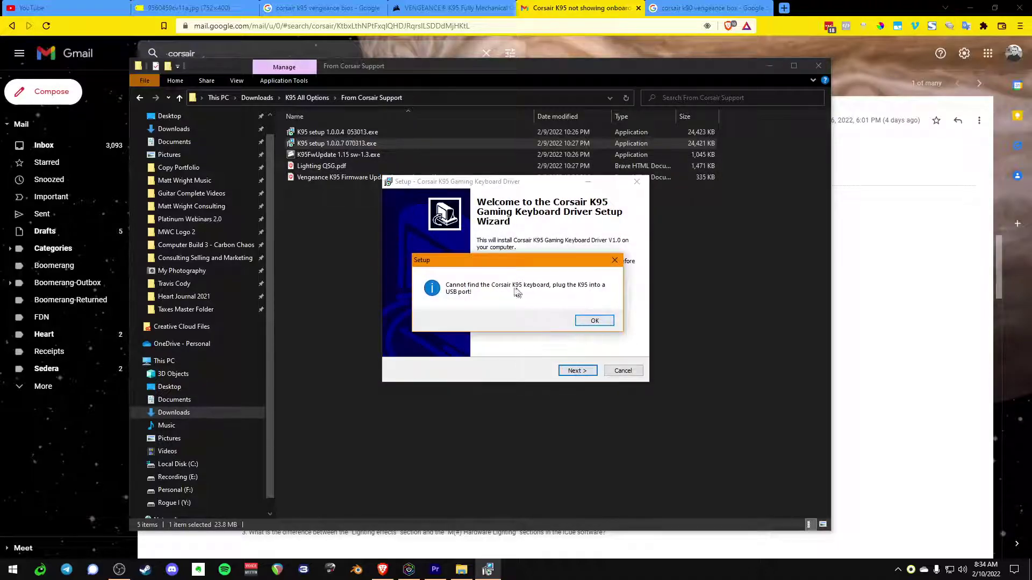
left_click(594, 321)
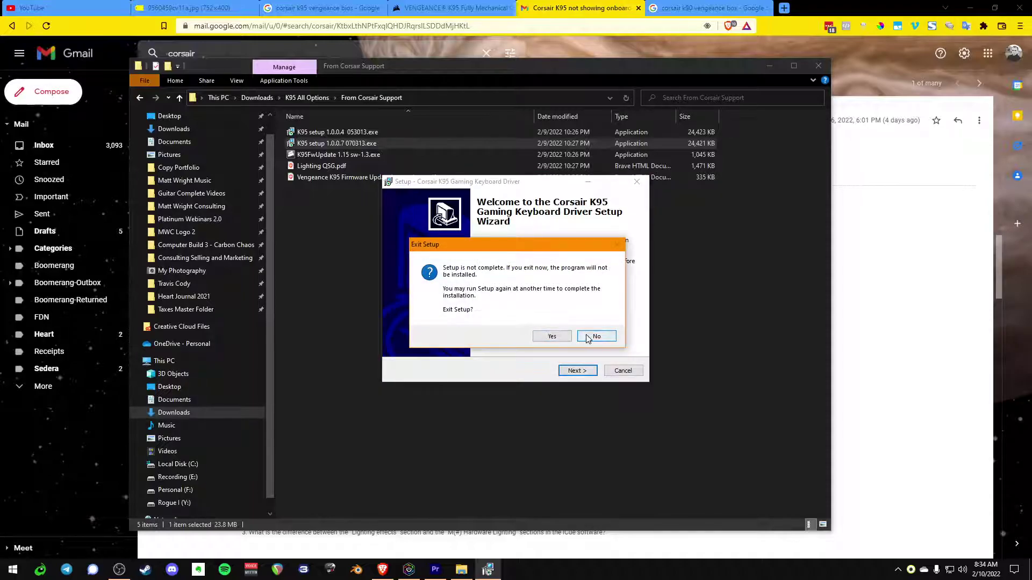
left_click(587, 337)
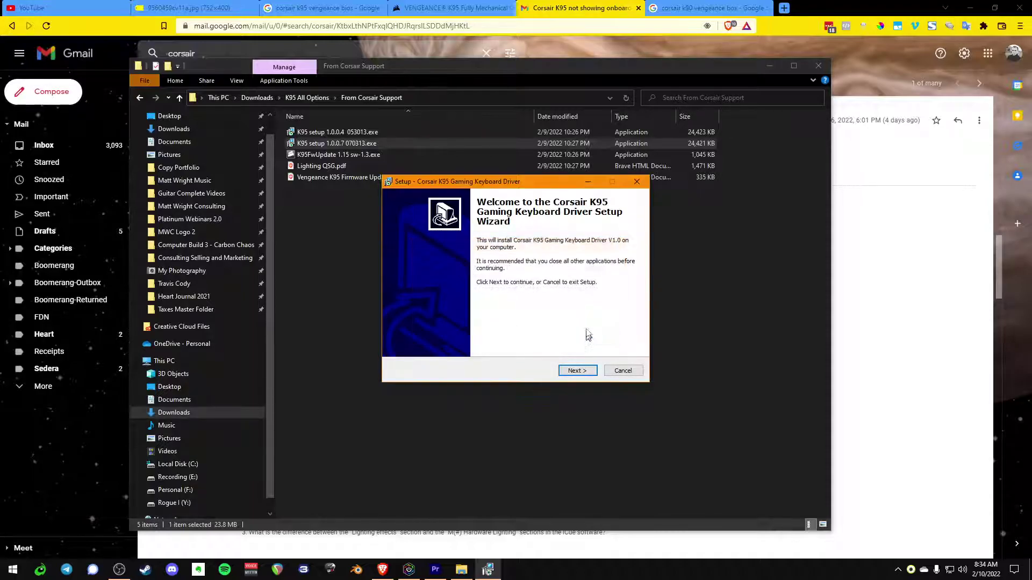
left_click(618, 371)
left_click(558, 337)
left_click(562, 242)
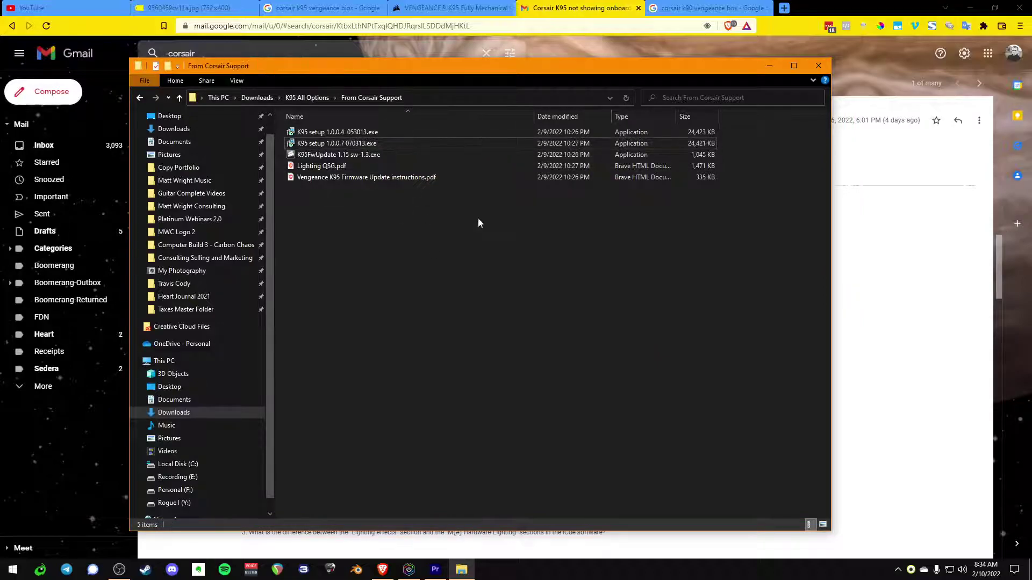
Go back to K95 All Options and check the iCUE 4.19.191 installer's size
key("super")
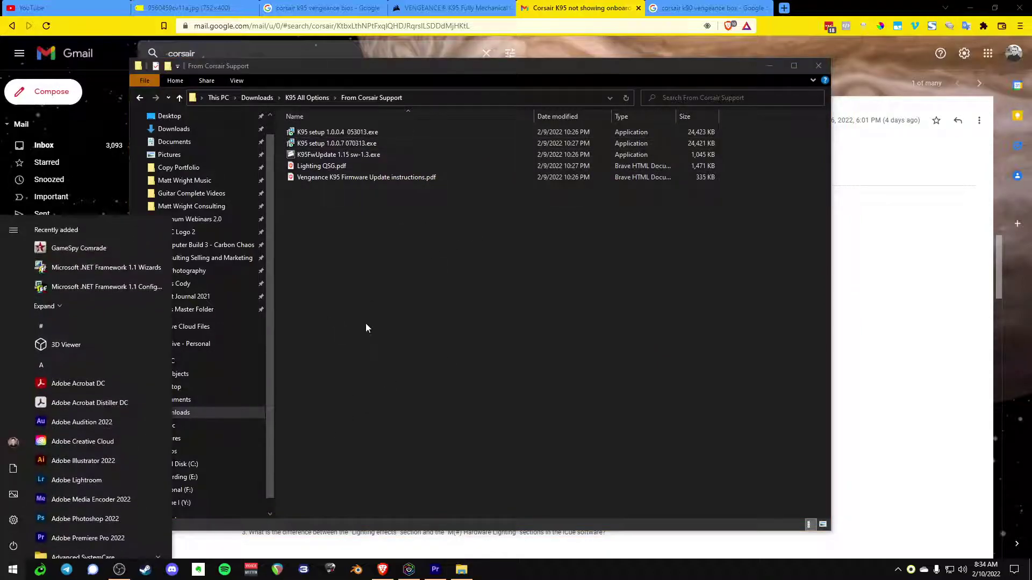
key("super")
key("BackSpace")
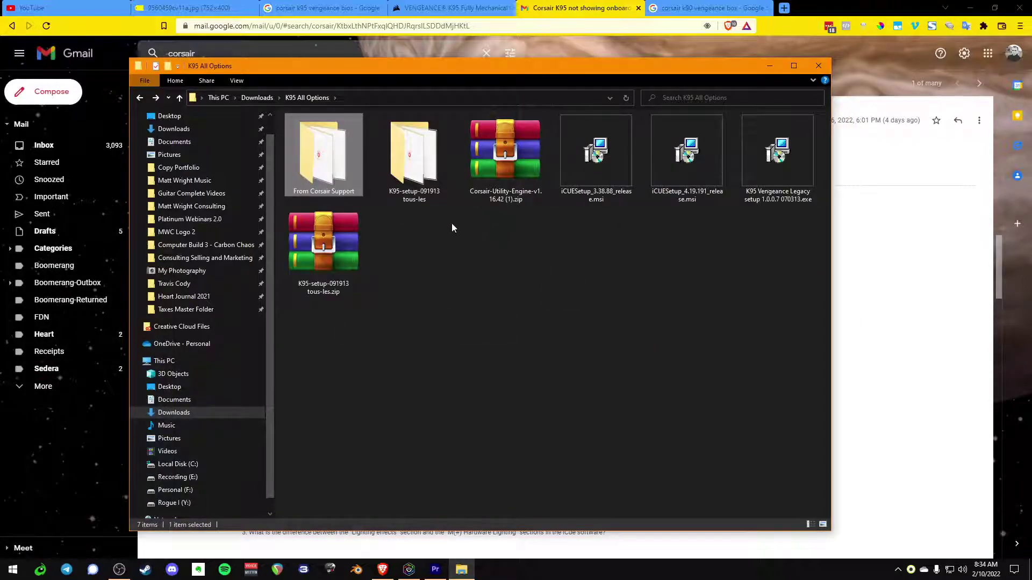
left_click(404, 161)
left_click(503, 157)
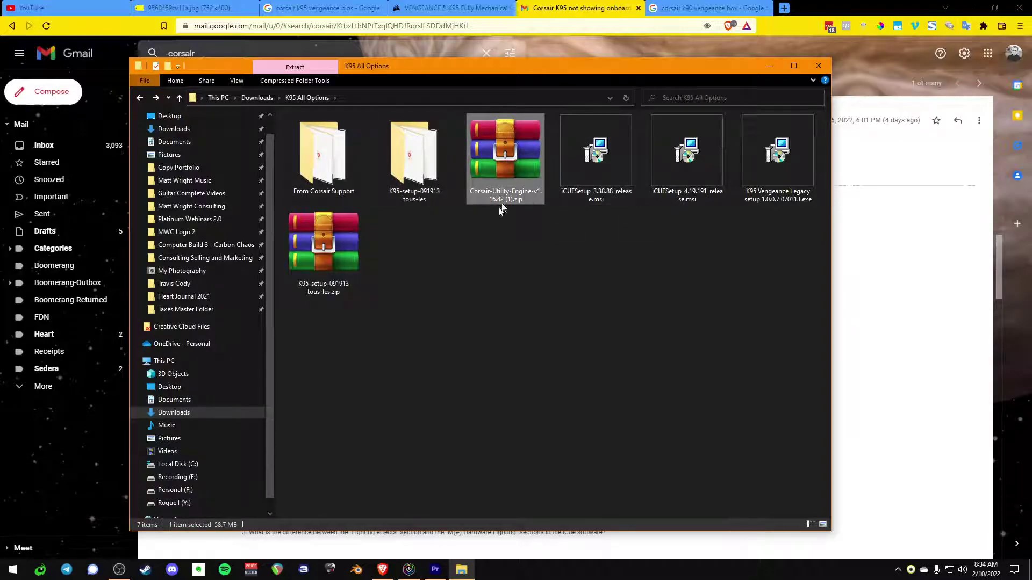
left_click(772, 247)
left_click(678, 167)
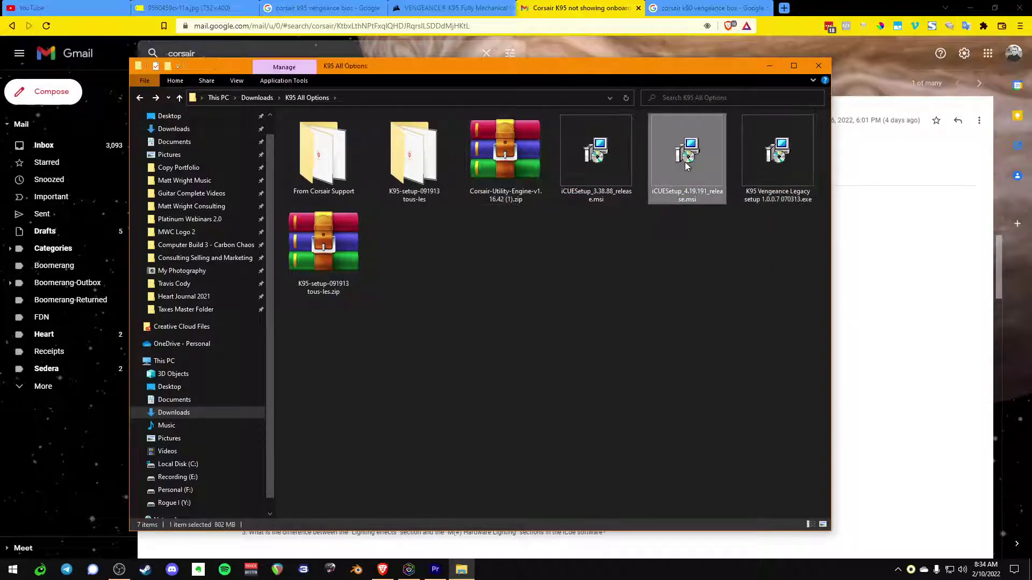
left_click(817, 66)
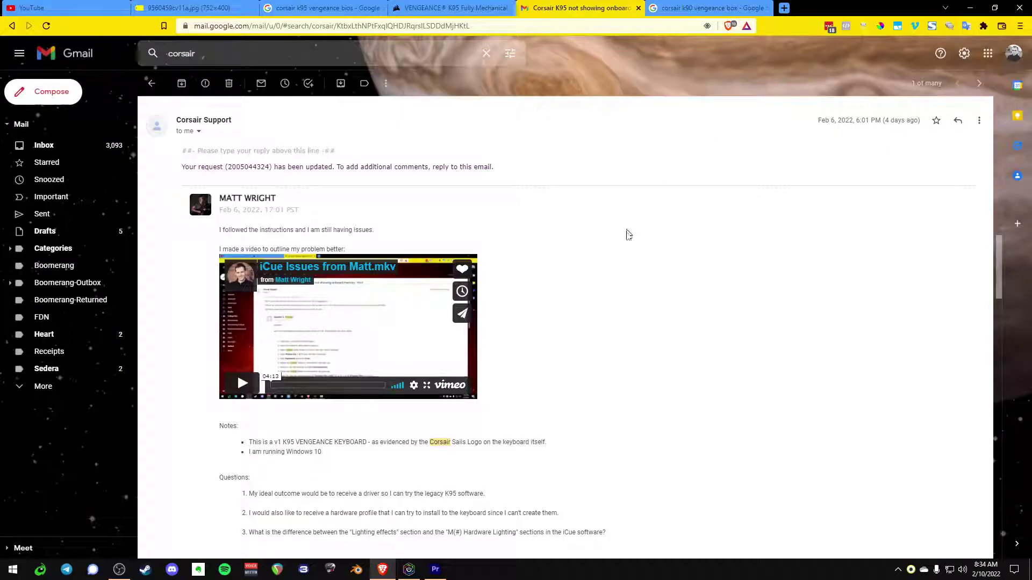
scroll(589, 263, "down", 5)
scroll(588, 247, "down", 8)
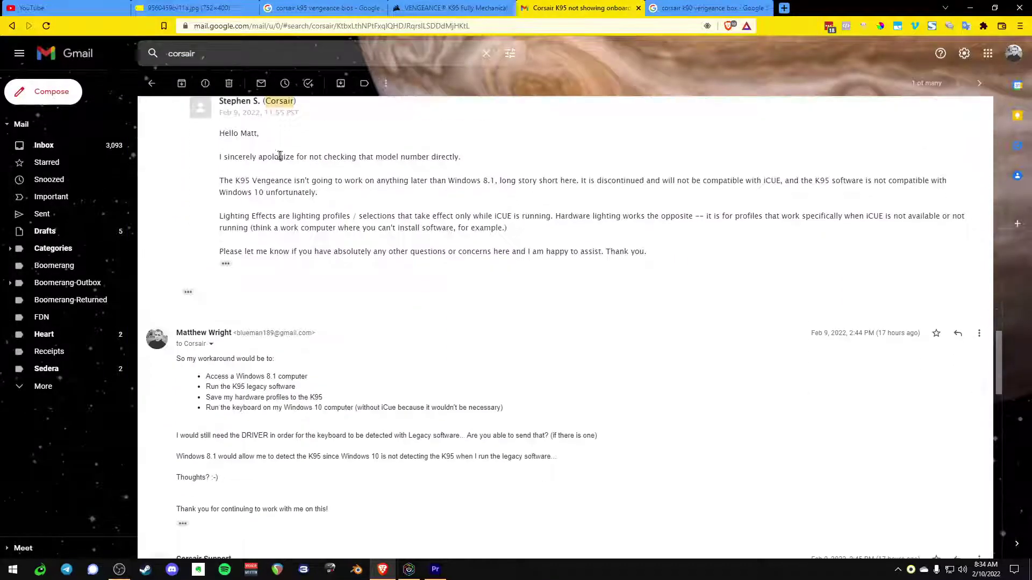
left_click_drag(230, 181, 557, 197)
left_click(454, 180)
scroll(431, 263, "down", 2)
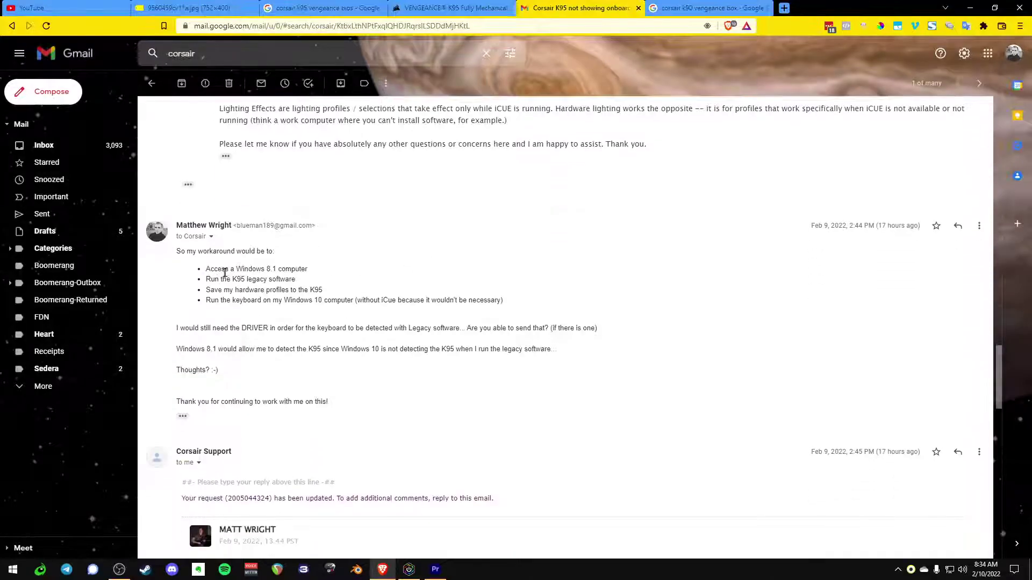
mouse_move(203, 269)
left_mouse_down()
mouse_move(314, 273)
mouse_move(207, 280)
left_mouse_up()
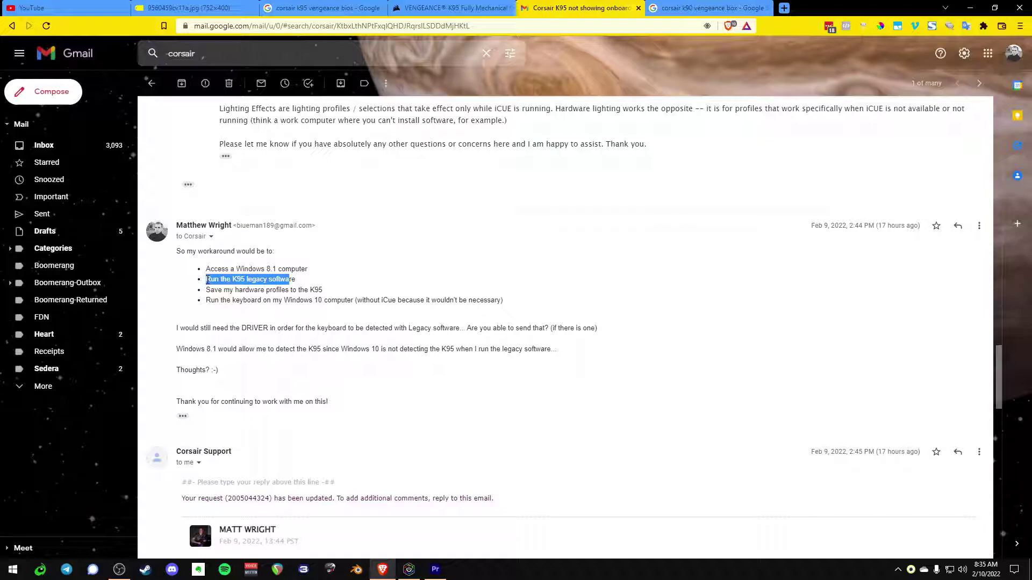
left_click(209, 275)
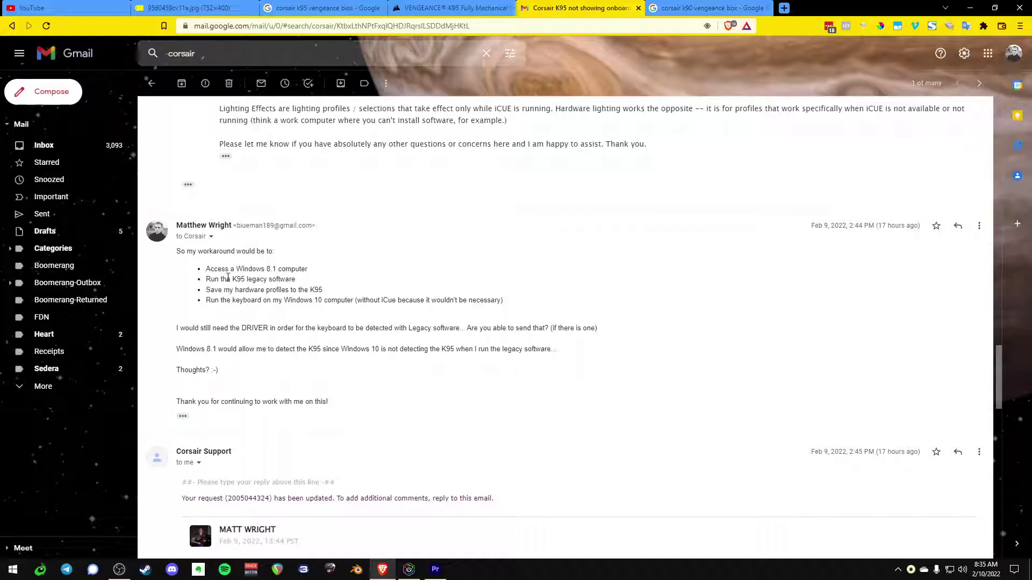
left_click_drag(205, 275, 521, 310)
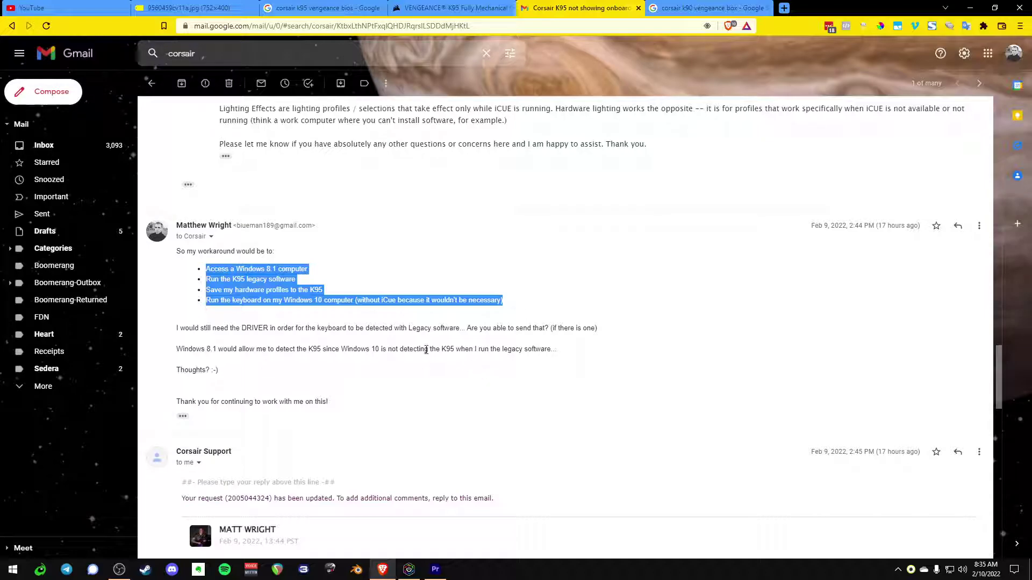
scroll(354, 343, "down", 9)
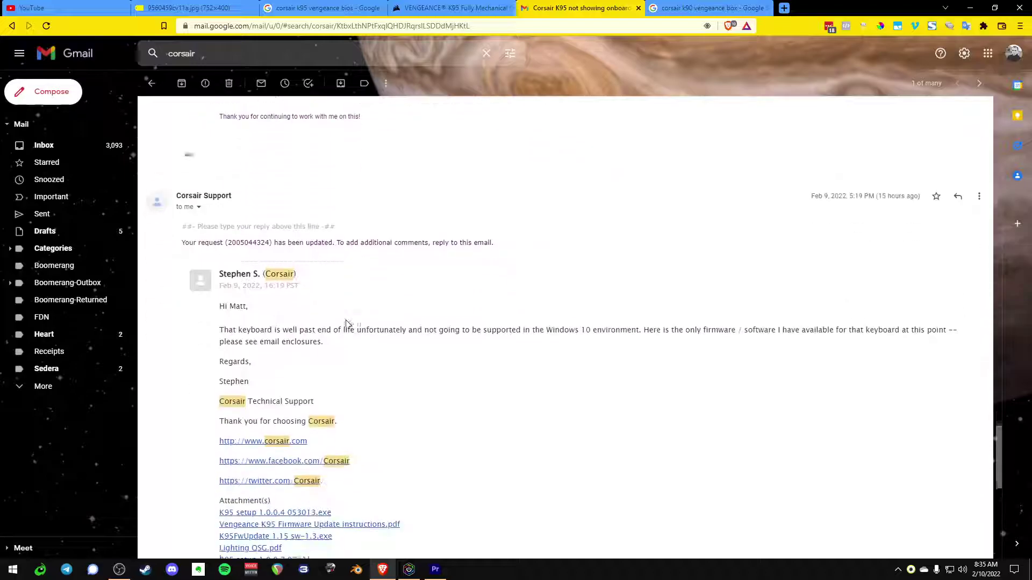
scroll(323, 301, "down", 2)
left_click_drag(424, 448, 248, 345)
scroll(561, 295, "down", 3)
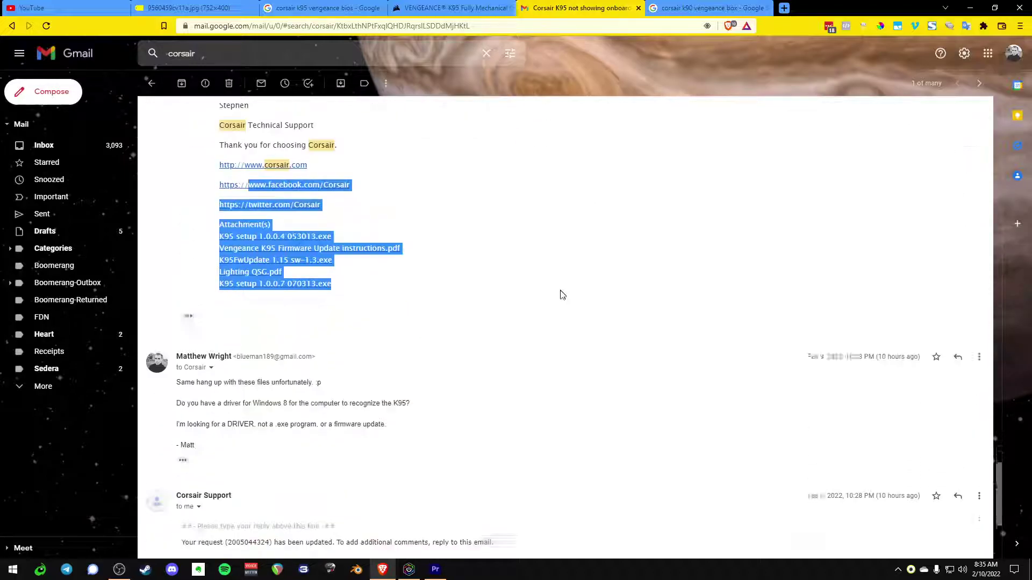
scroll(543, 329, "down", 4)
scroll(424, 289, "up", 11)
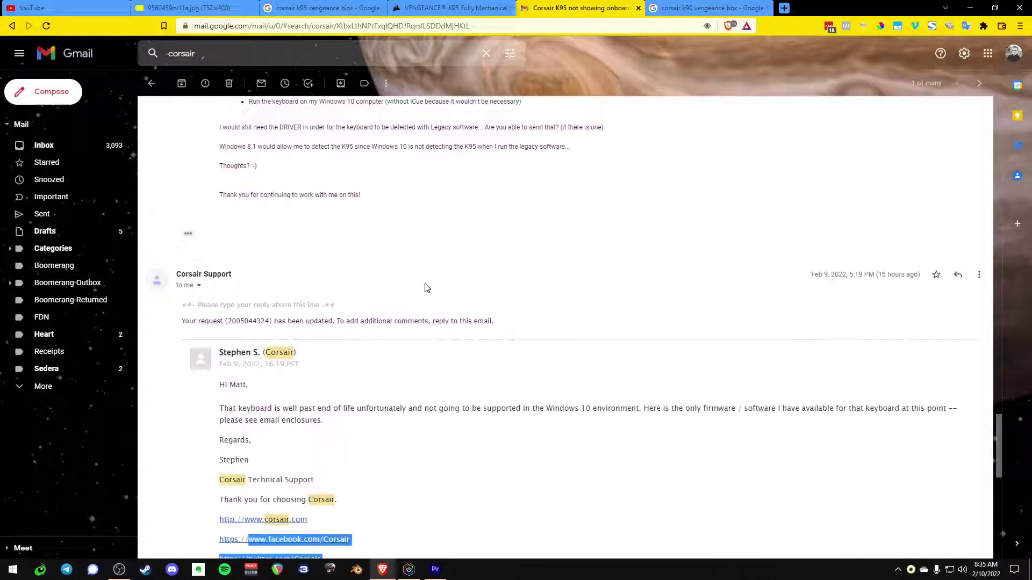
scroll(424, 289, "up", 20)
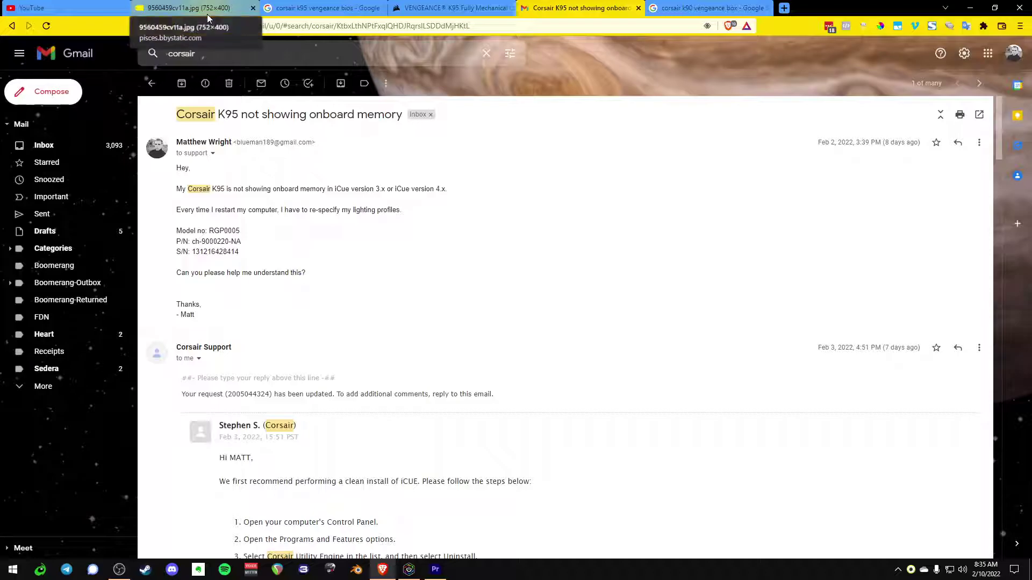
Show the K95 RGB's Key Assignments with its G-key shortcuts, then open the profile dropdown
left_click(409, 569)
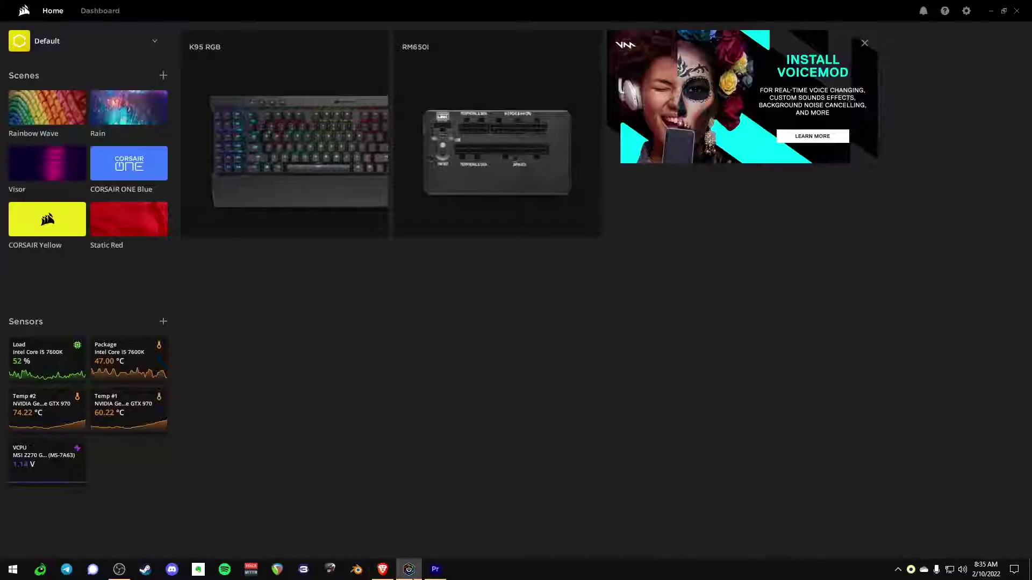
left_click(288, 168)
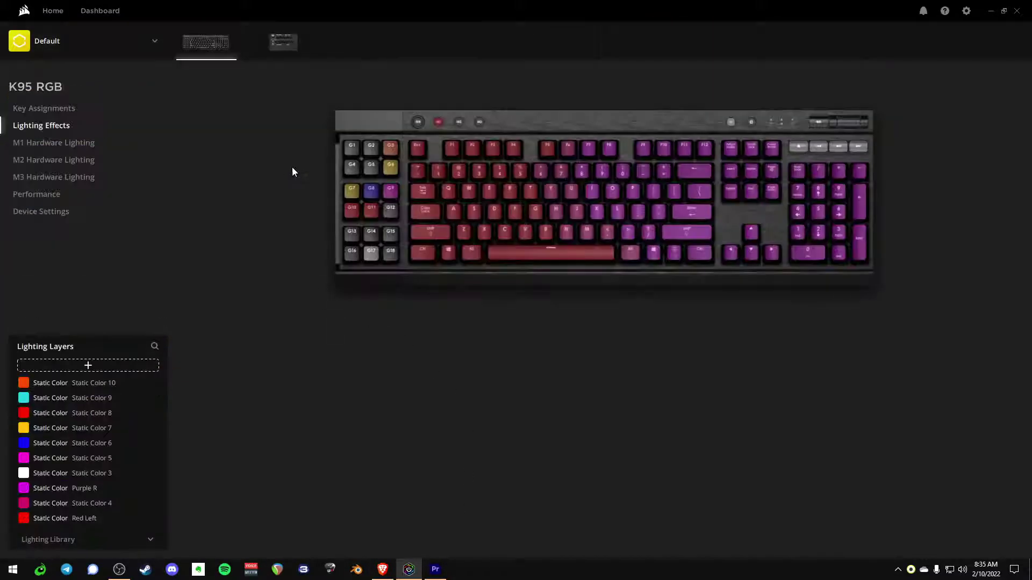
left_click(47, 107)
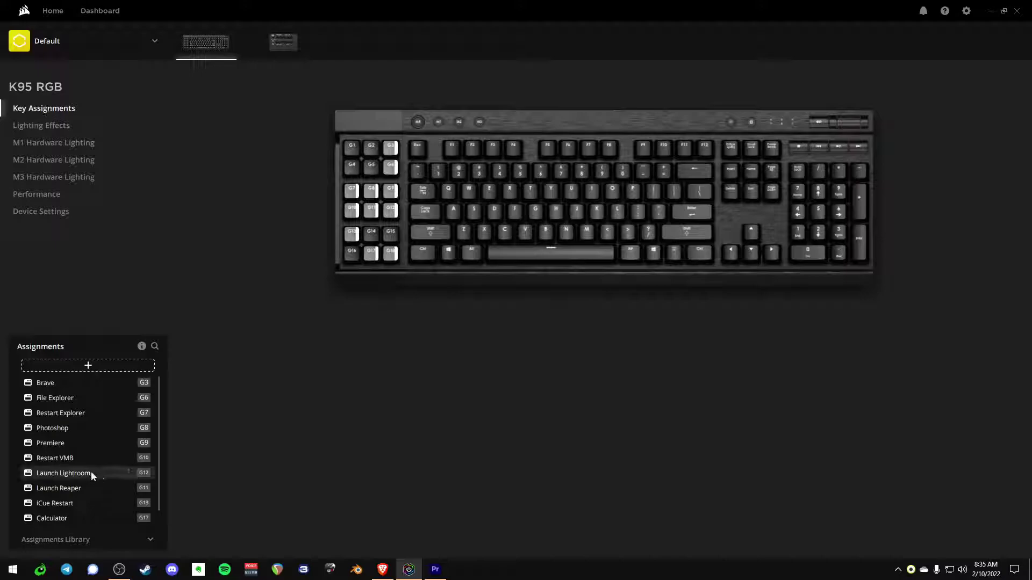
scroll(68, 433, "down", 1)
scroll(86, 484, "up", 1)
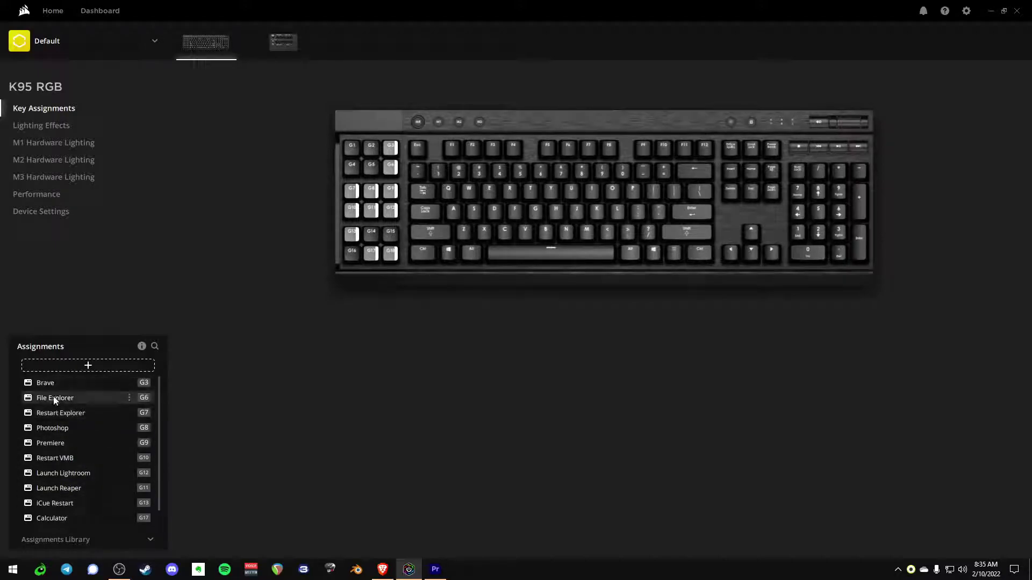
scroll(66, 495, "down", 1)
scroll(66, 493, "up", 1)
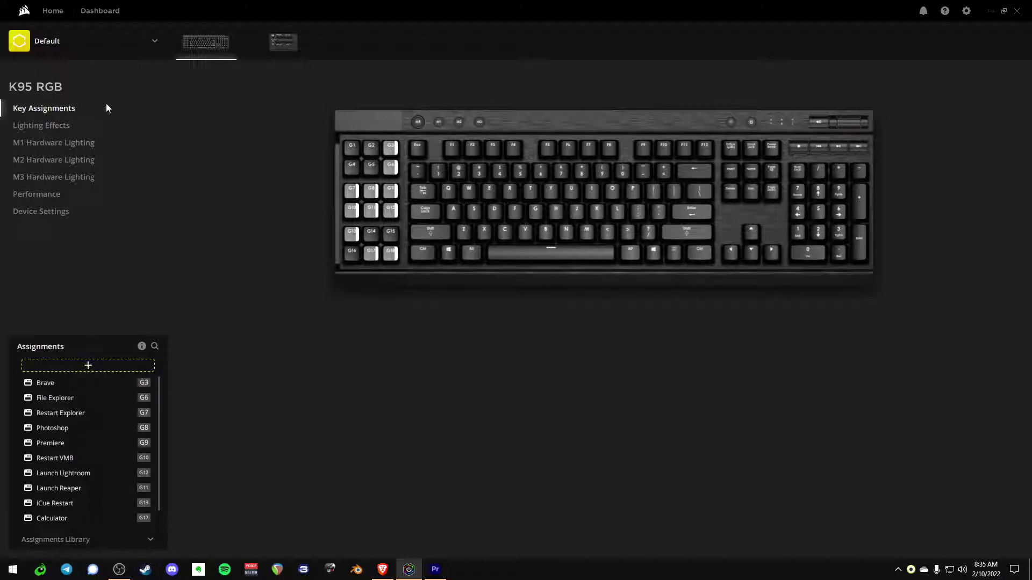
left_click(134, 37)
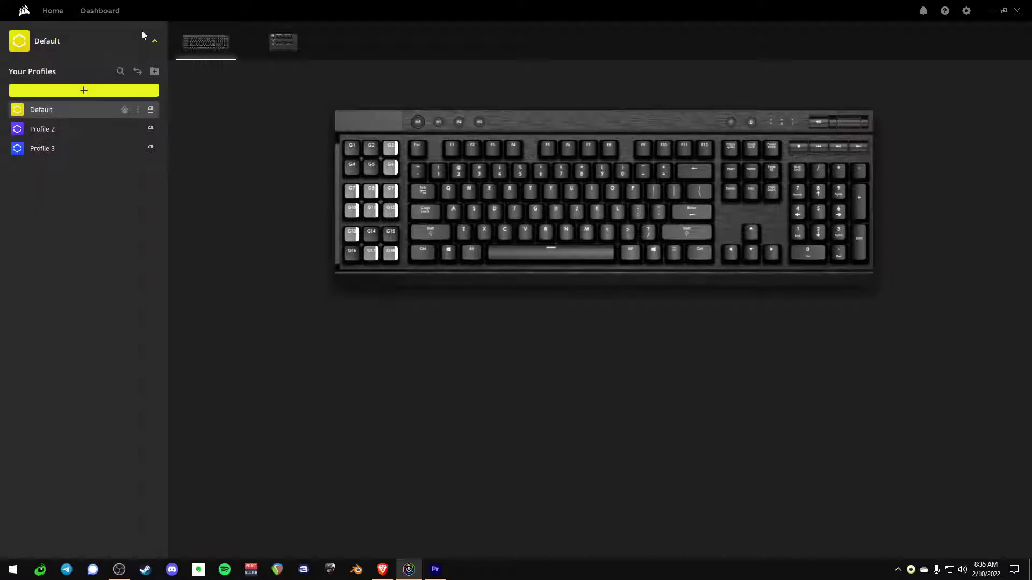
Preview the Create New Profile icon image and colour choices, then dismiss it uncreated
left_click(102, 90)
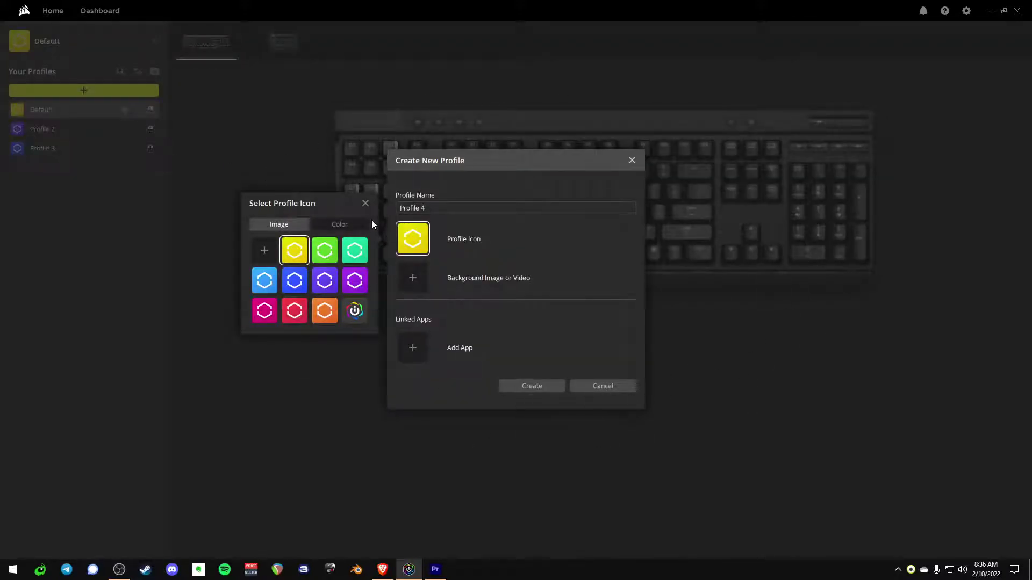
left_click(324, 226)
left_click(283, 223)
left_click(668, 155)
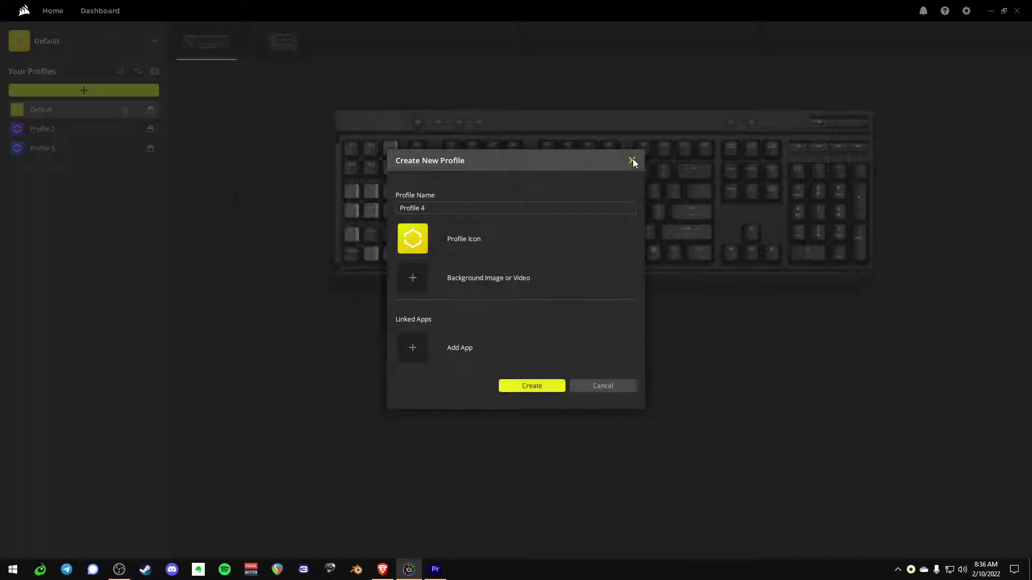
left_click(631, 161)
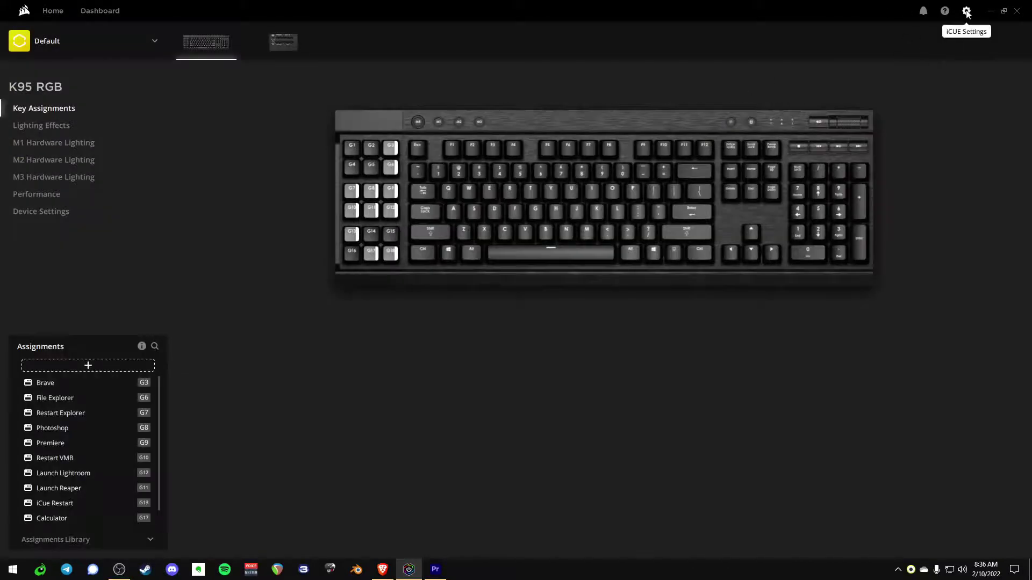
Check all devices for updates in Settings, confirming the K95 RGB's 3.08 firmware is current
left_click(966, 12)
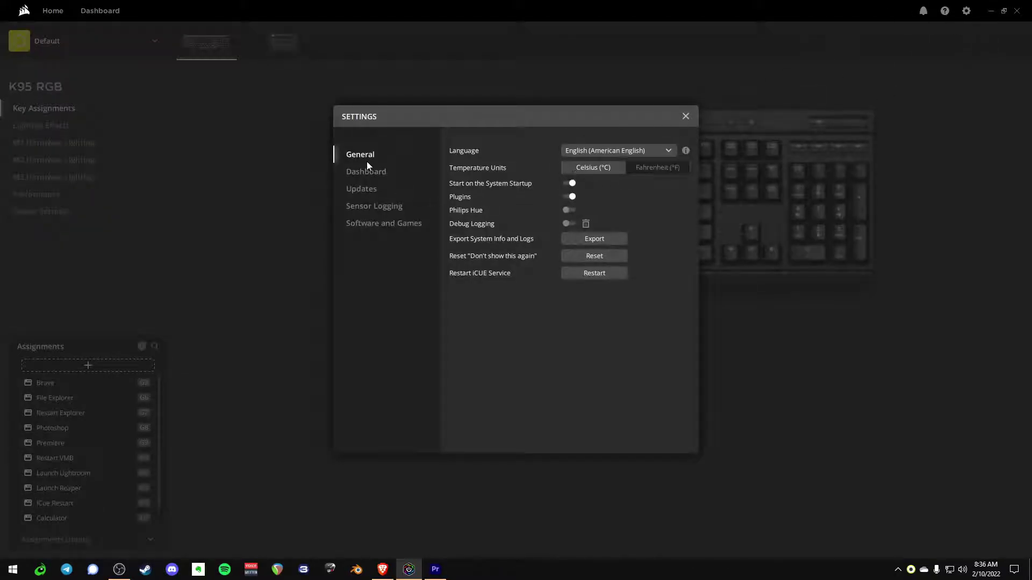
left_click(367, 172)
left_click(362, 190)
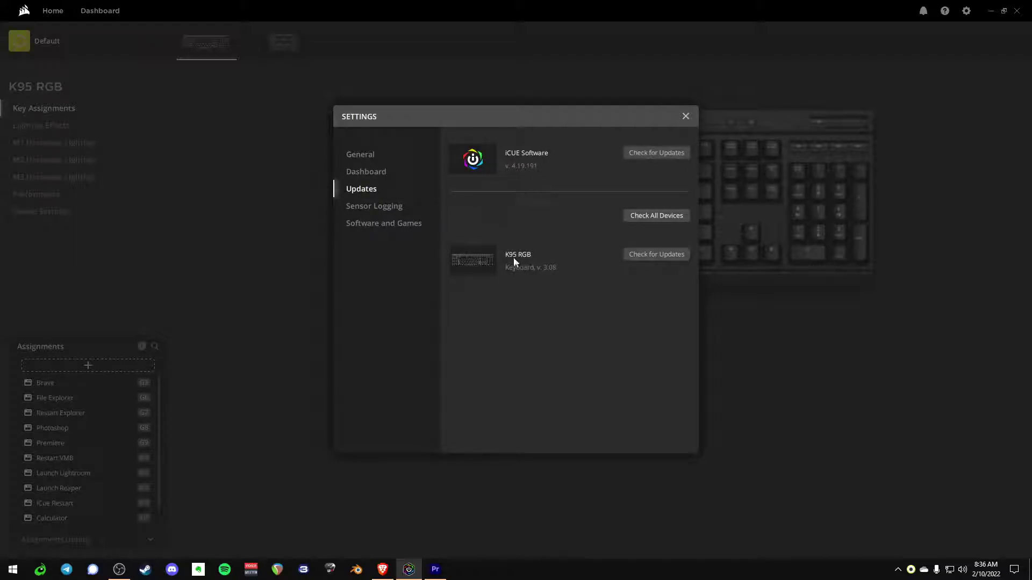
left_click(653, 215)
left_click(685, 117)
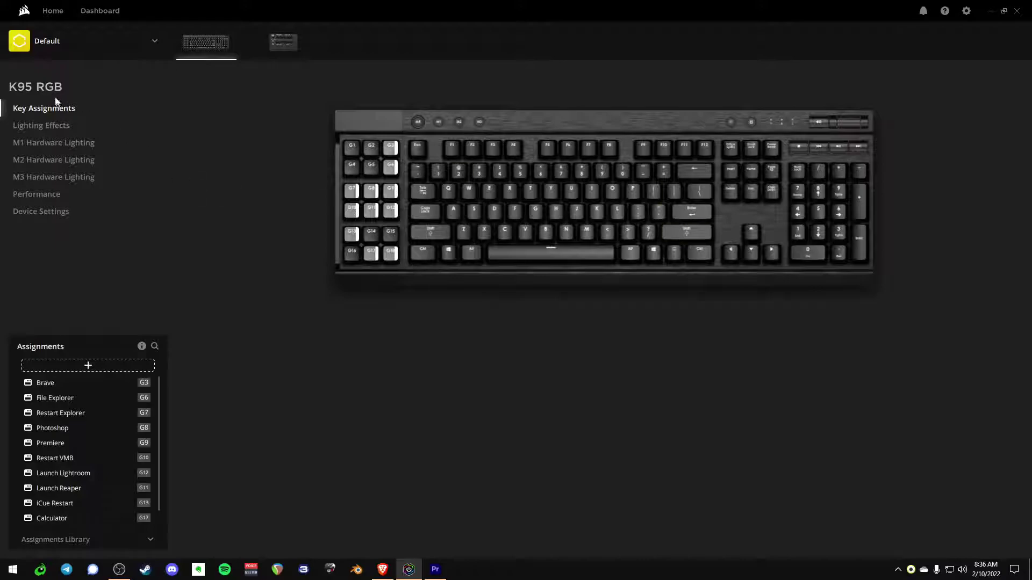
left_click(52, 41)
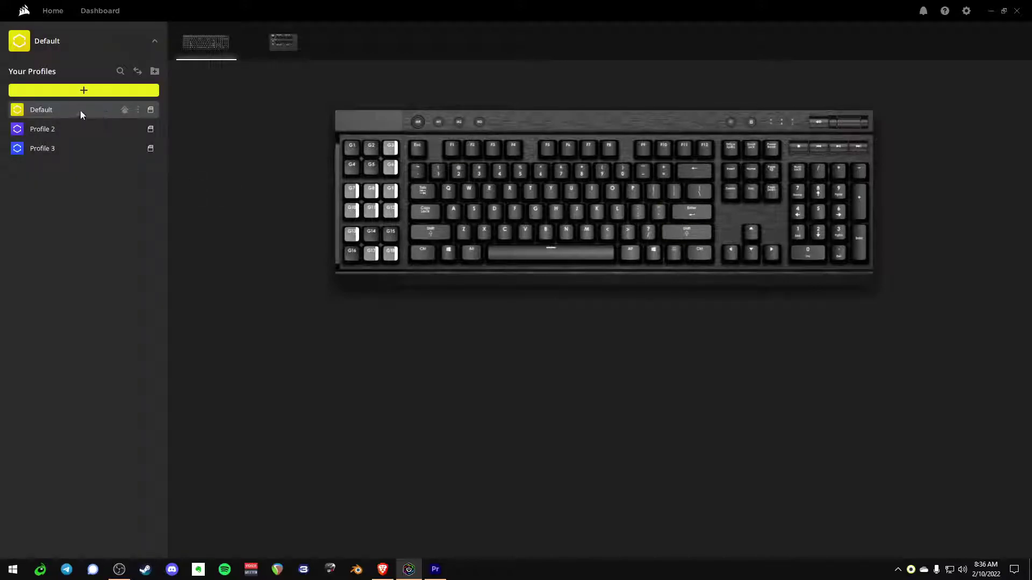
left_click(78, 38)
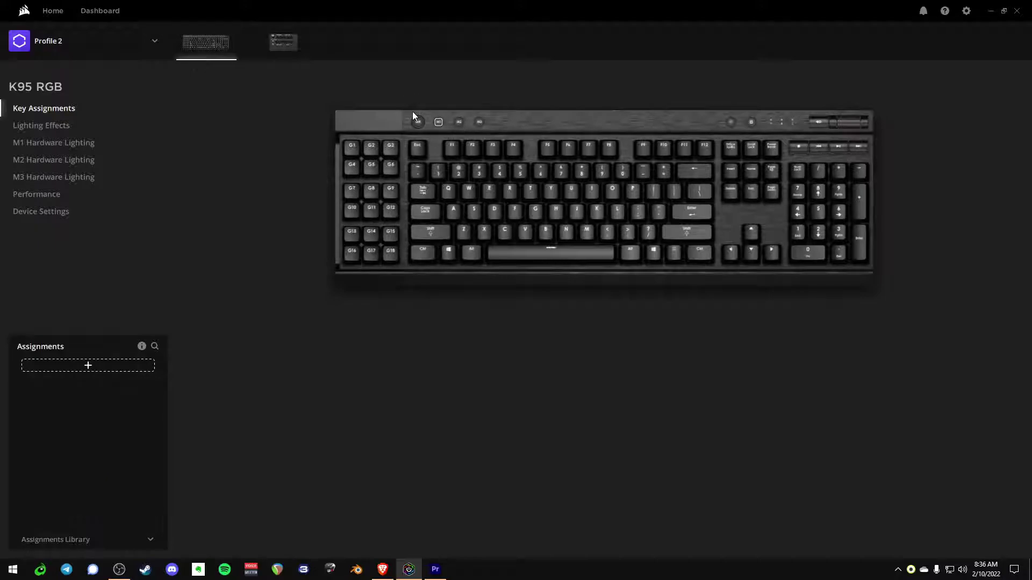
left_click(92, 44)
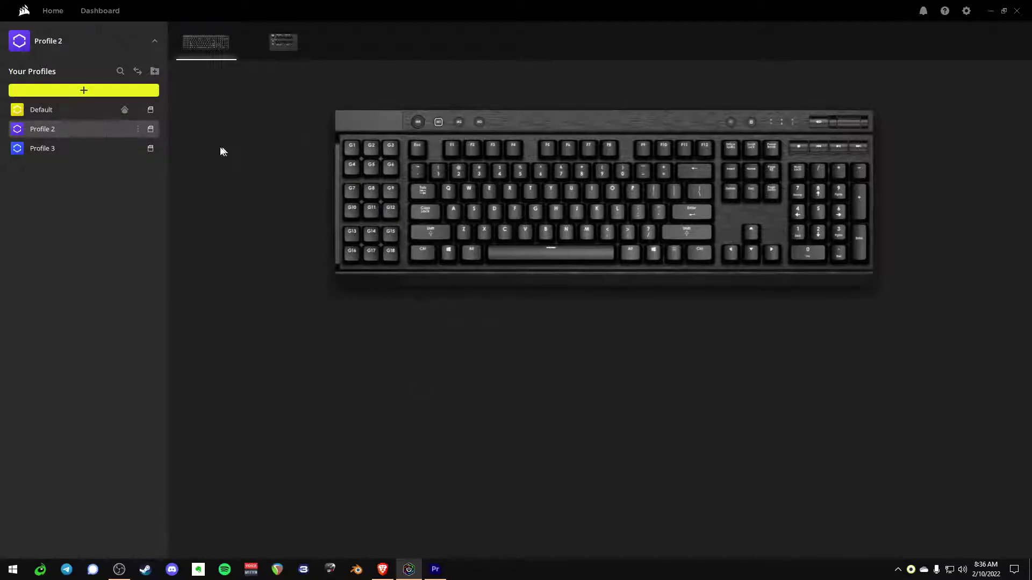
left_click(76, 111)
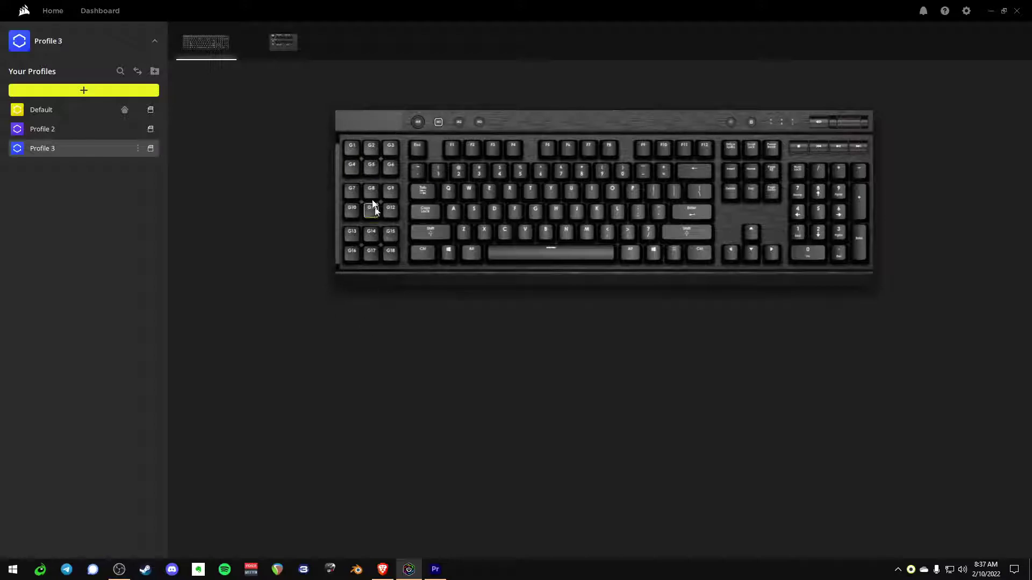
left_click(106, 36)
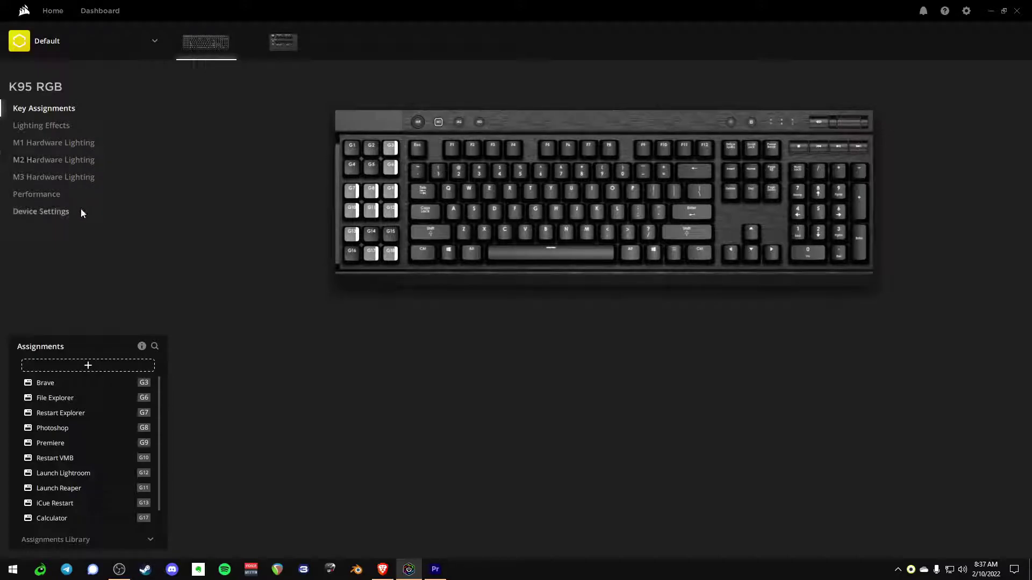
Recolour the M1 hardware Static Color layer from red to green, then view Lighting Effects
left_click(85, 143)
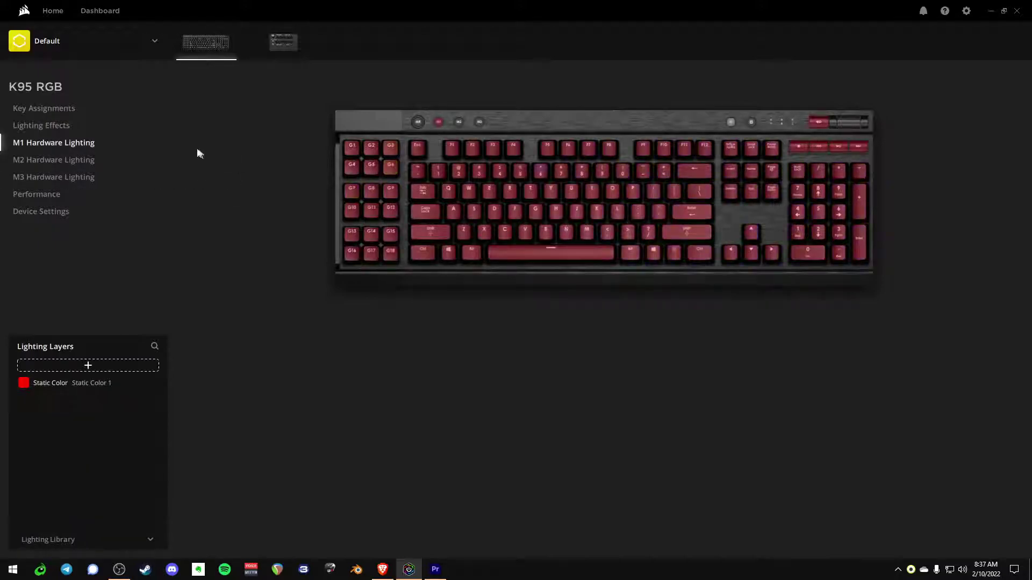
left_click(150, 383)
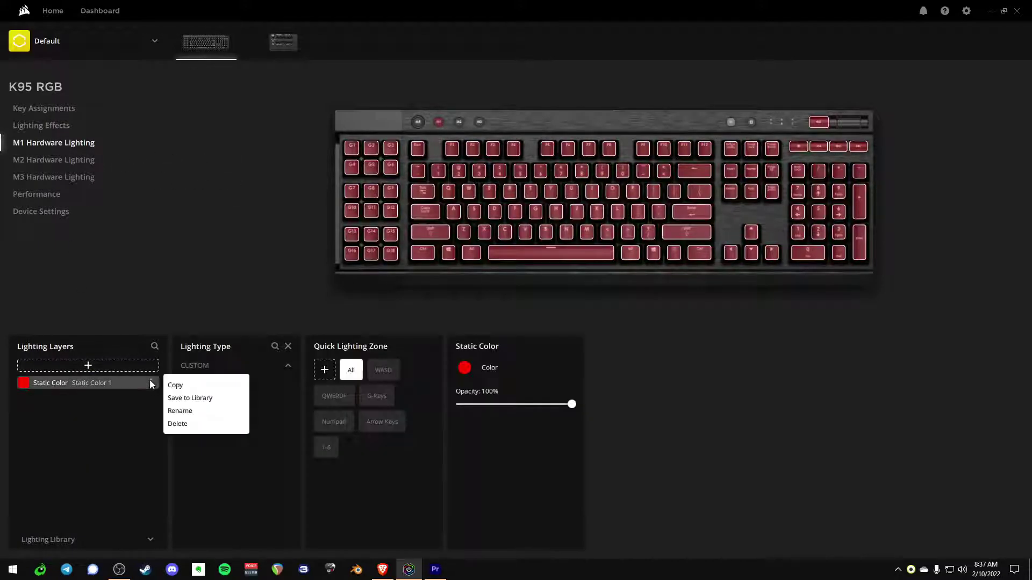
left_click(464, 367)
left_click_drag(559, 355, 601, 306)
left_click(714, 361)
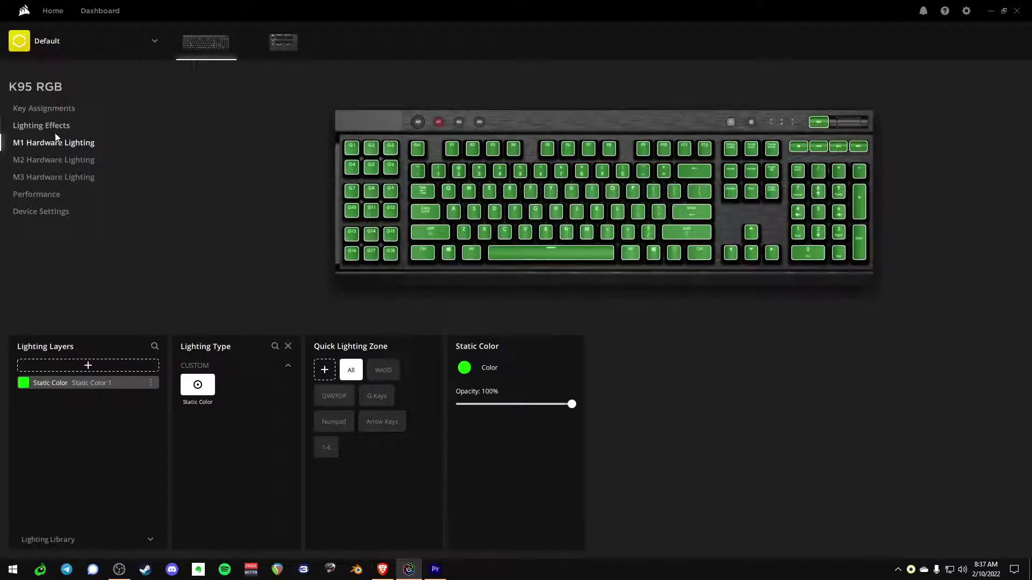
left_click(28, 128)
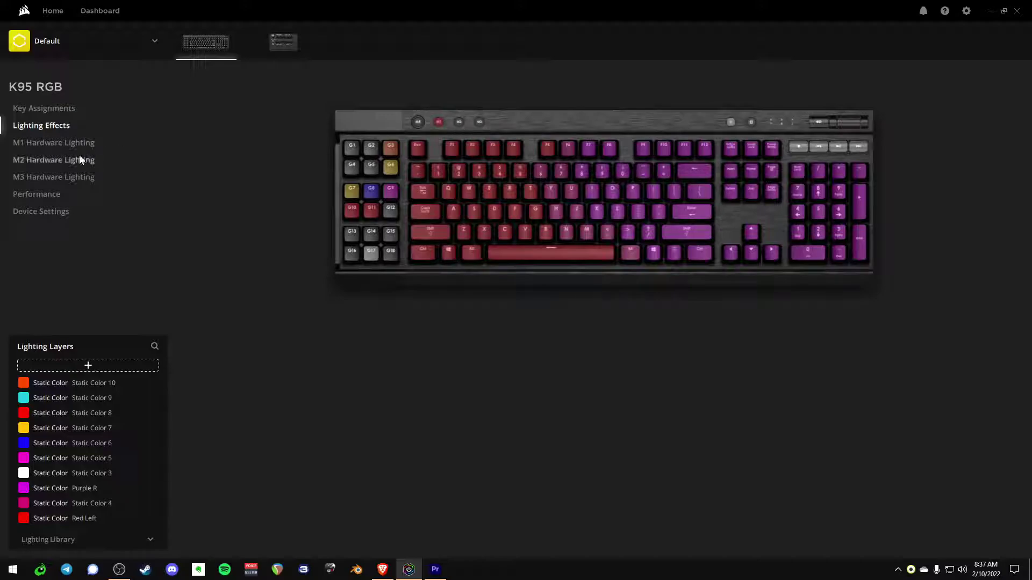
Change the M2 hardware lighting's Static Color from purple to green
left_click(60, 161)
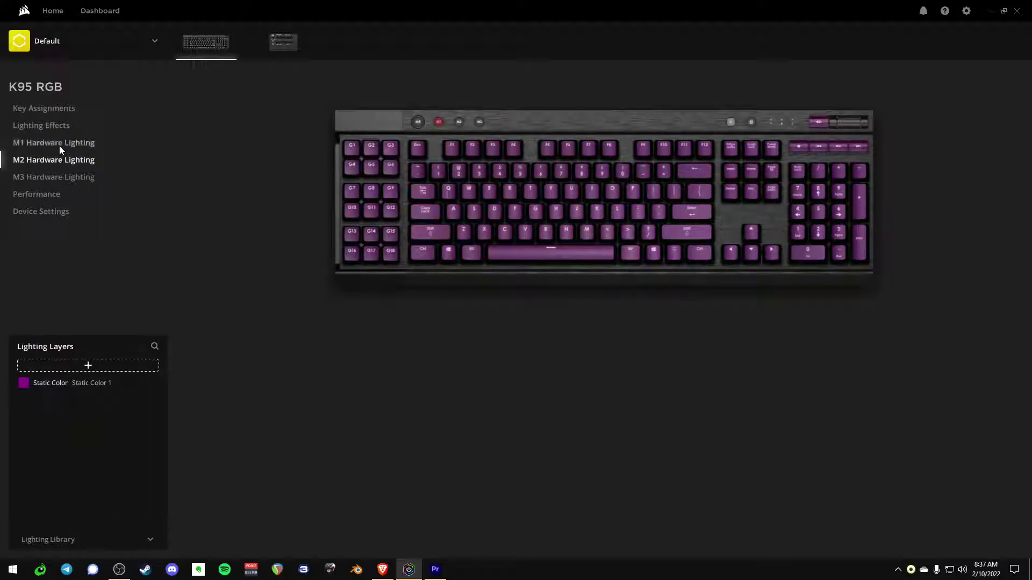
left_click(59, 146)
left_click(59, 157)
left_click(51, 383)
left_click(465, 368)
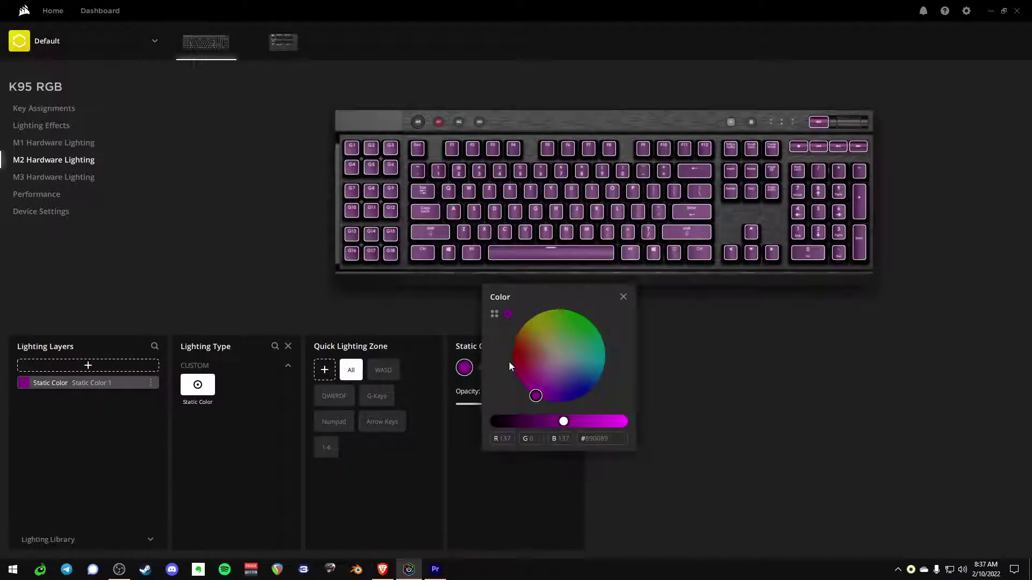
left_click_drag(543, 323, 591, 297)
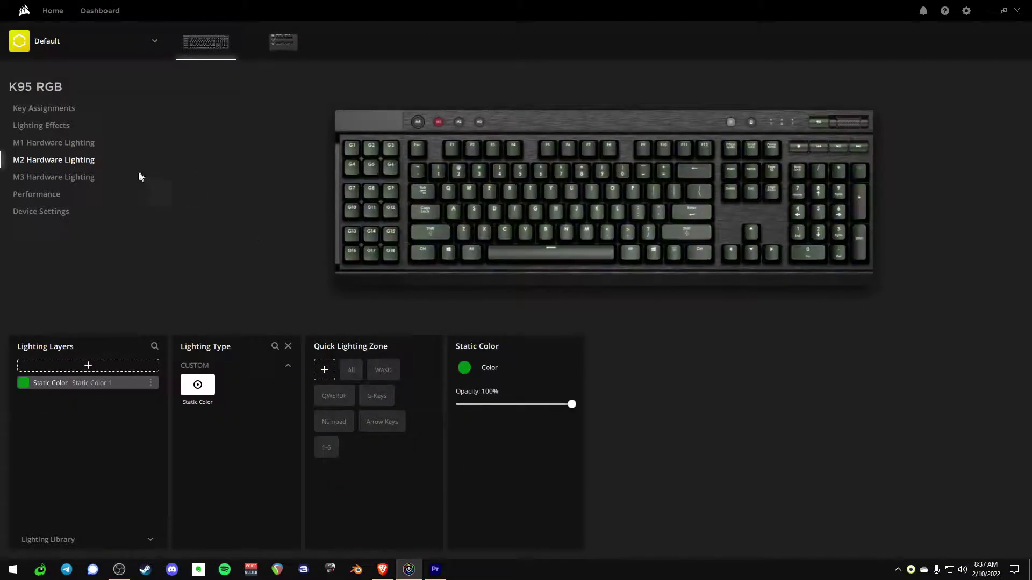
Change the M1 hardware lighting's Static Color to yellow and preview it on all keys
left_click(59, 144)
left_click(51, 382)
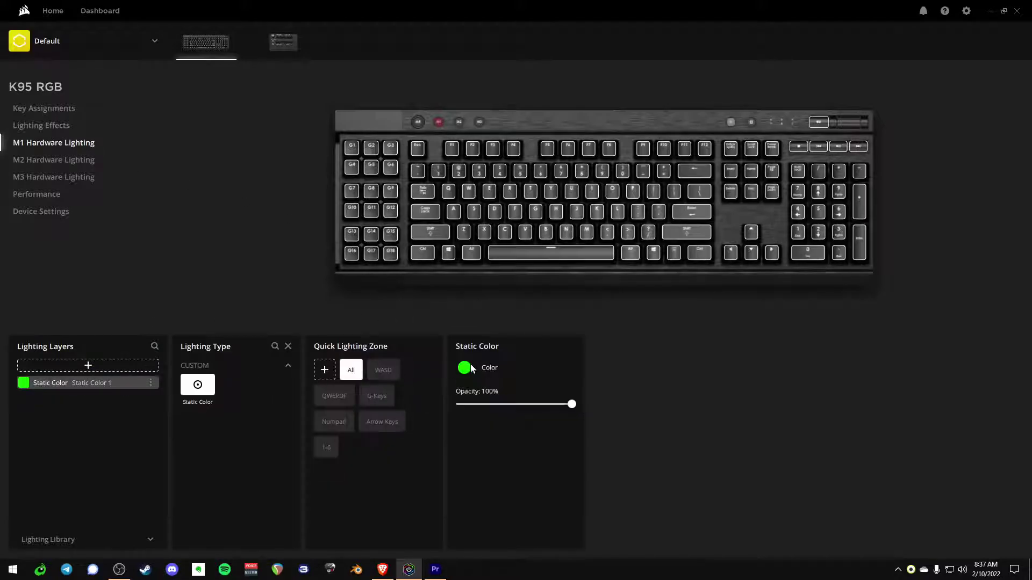
left_click(464, 368)
left_click(536, 315)
left_click(504, 283)
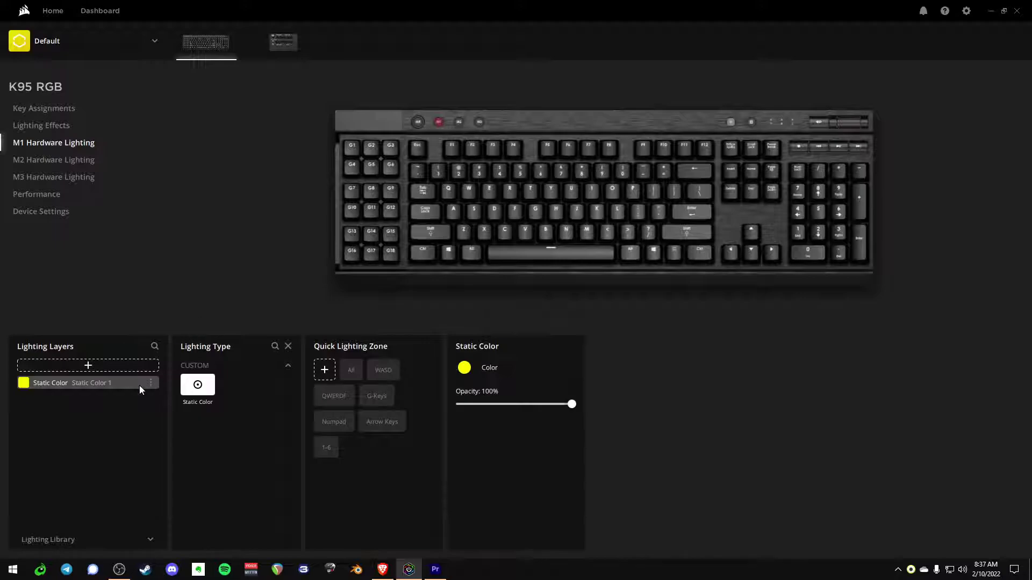
left_click(359, 372)
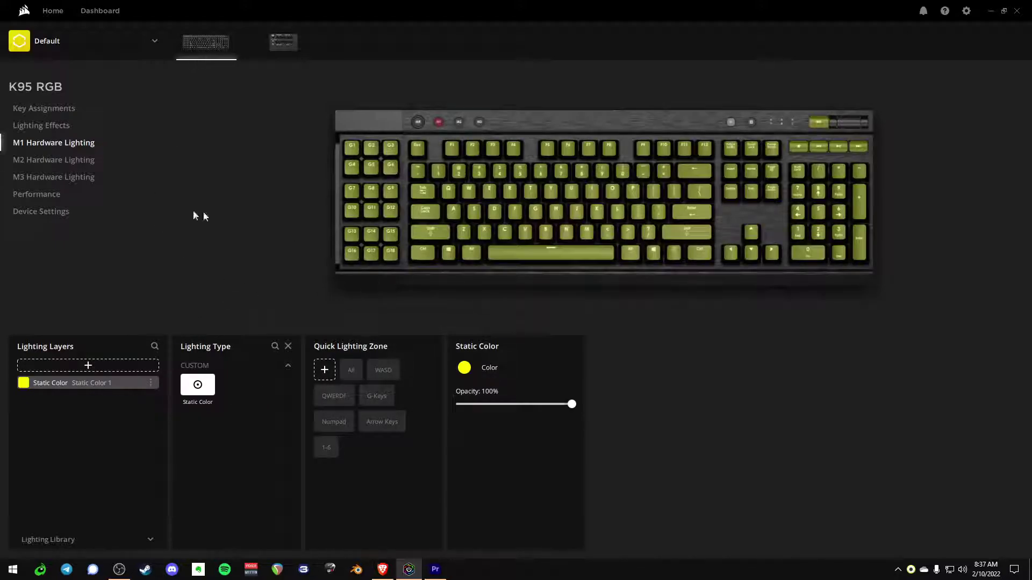
Confirm M2 stays green in its colour picker, then flip among M1, M2, M3 and performance
left_click(52, 160)
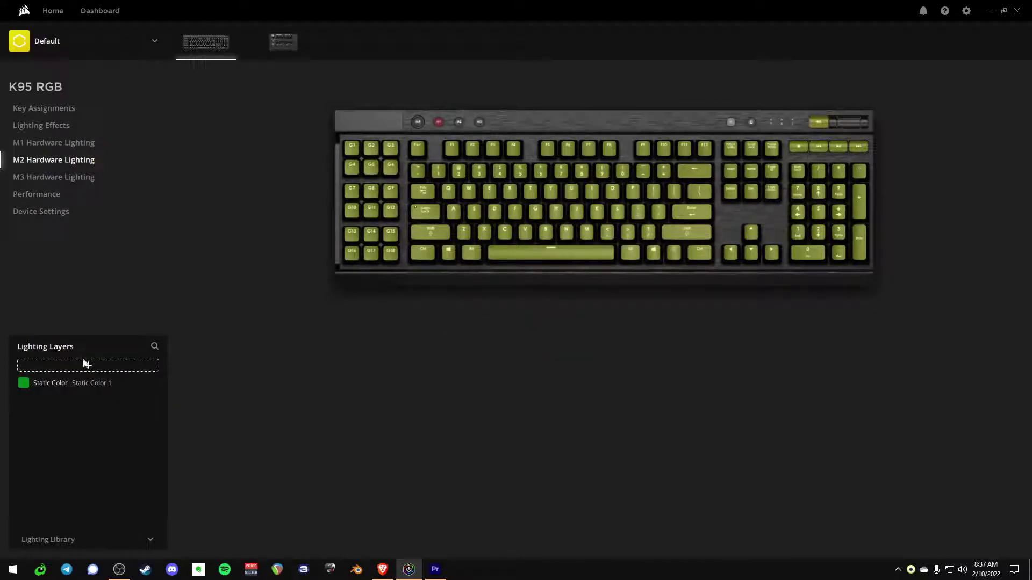
left_click(119, 381)
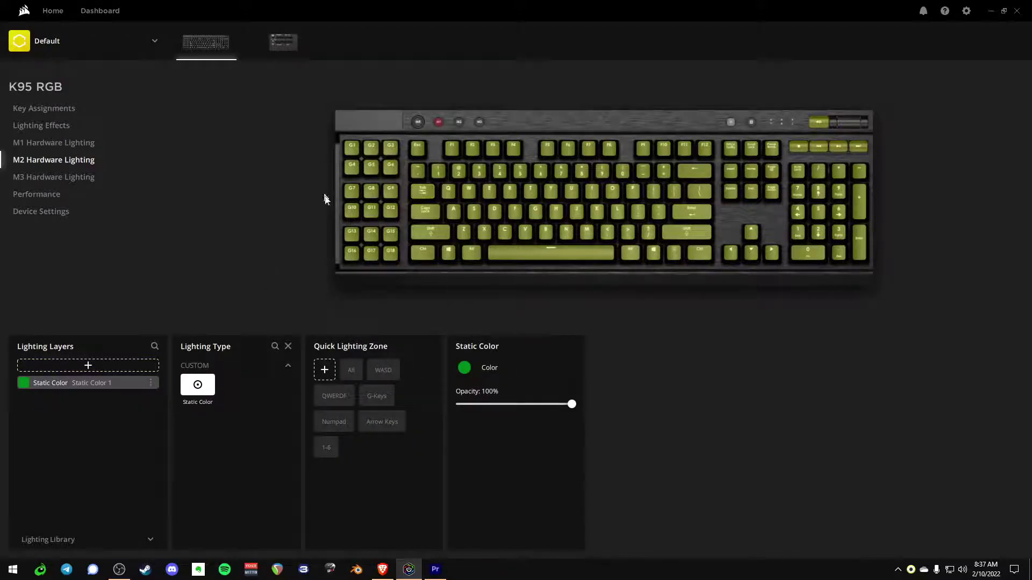
left_click(489, 373)
left_click(349, 369)
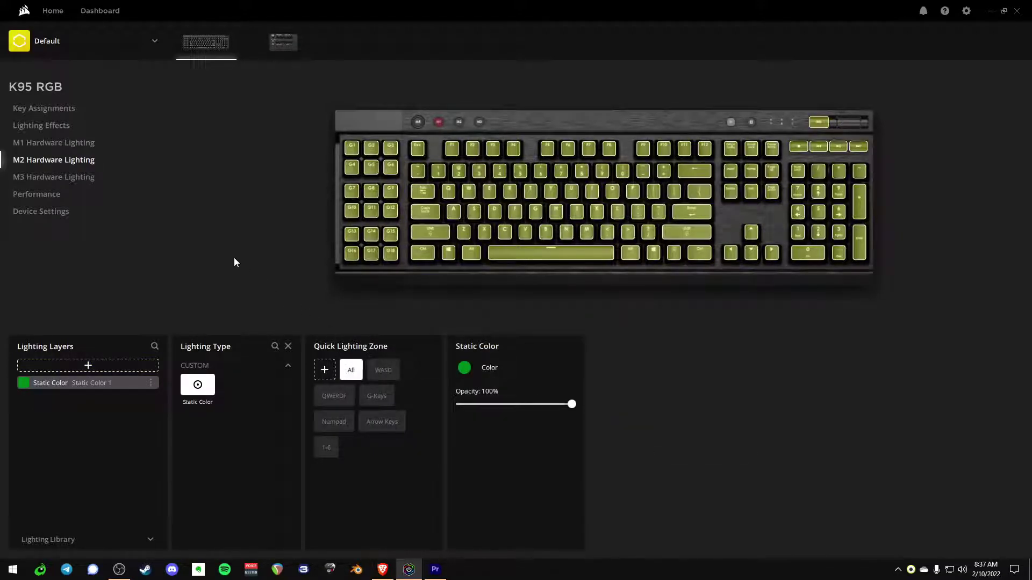
left_click(57, 143)
left_click(57, 161)
left_click(55, 193)
left_click(53, 157)
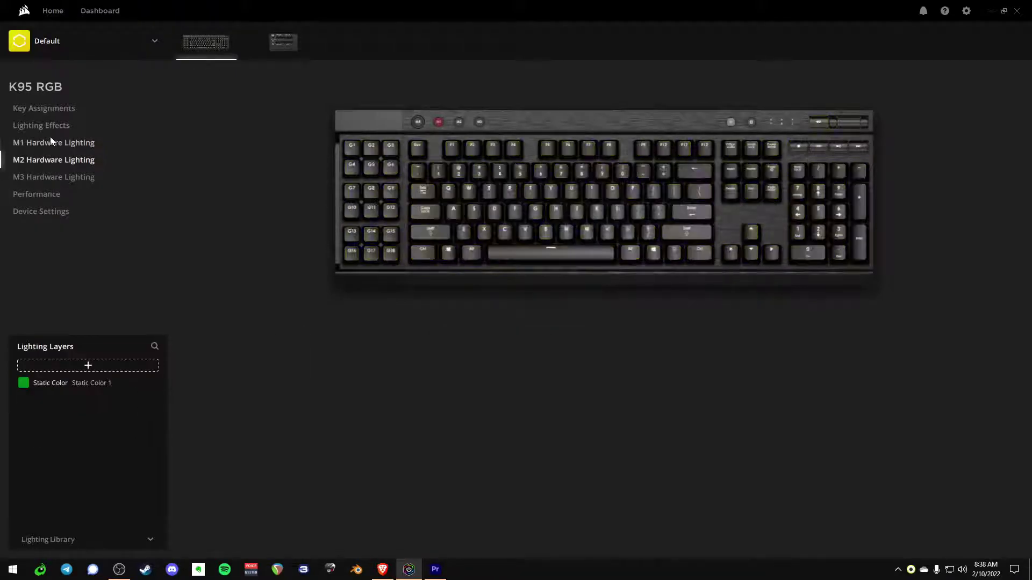
left_click(51, 144)
left_click(49, 158)
left_click(49, 144)
left_click(50, 161)
left_click(50, 177)
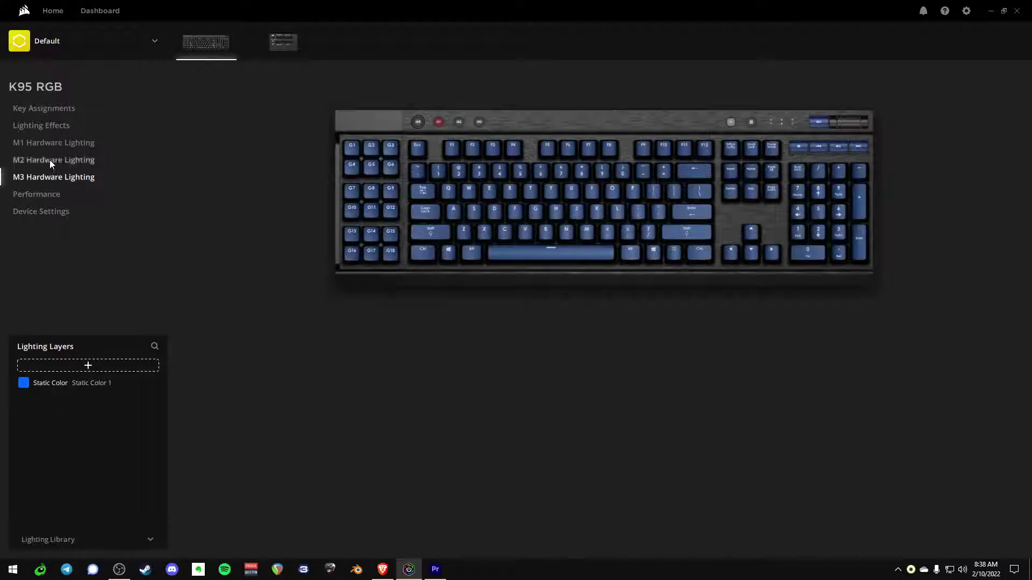
left_click(49, 159)
Compare the yellow M1, green M2 and blue M3 layers, checking green on the WASD keys
left_click(72, 382)
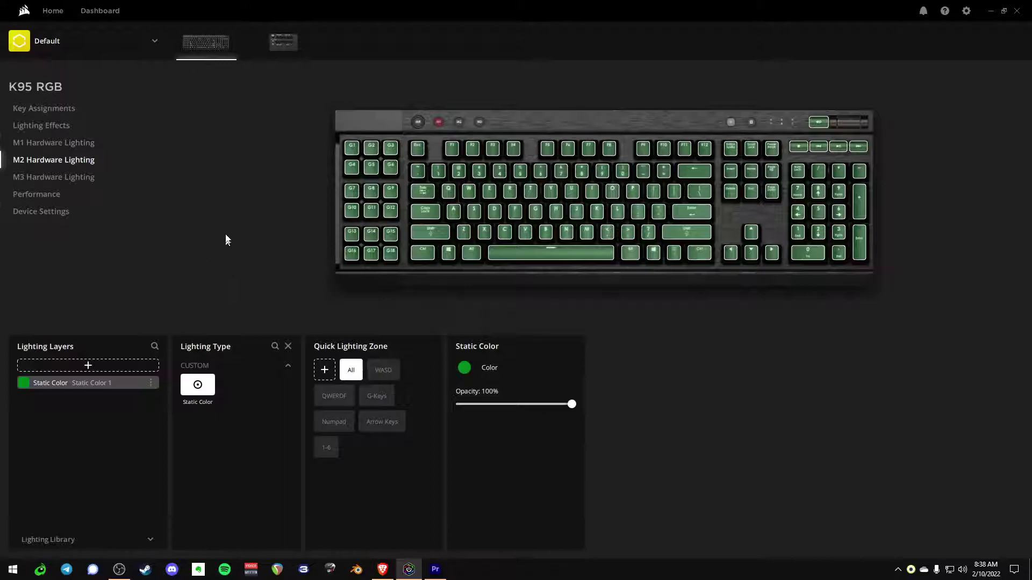
left_click(54, 143)
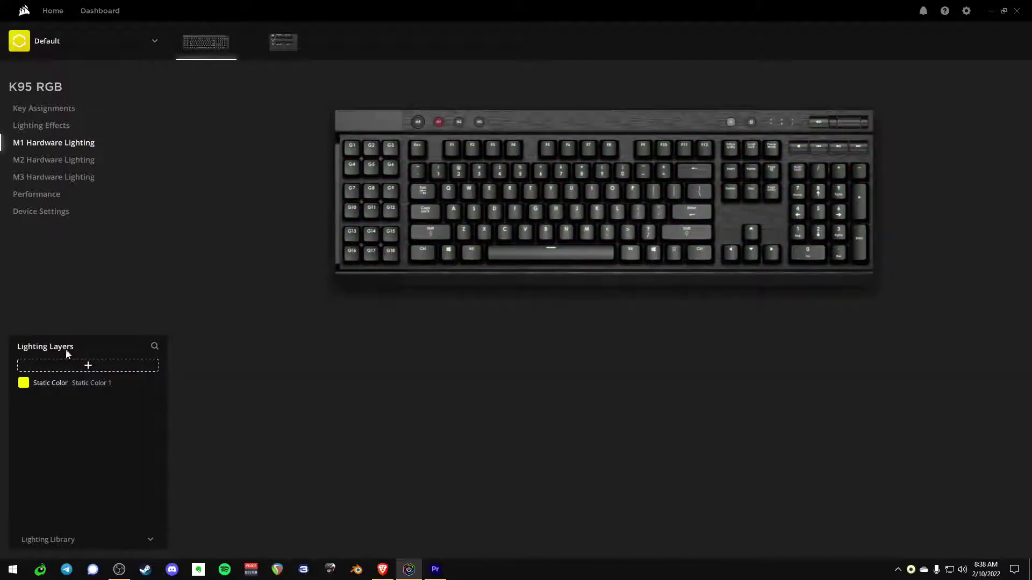
left_click(128, 385)
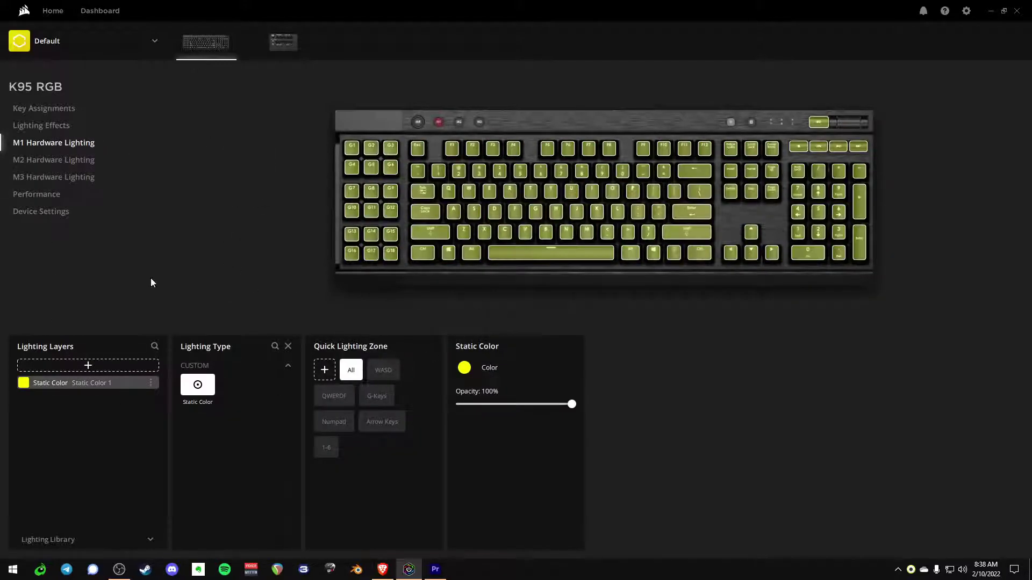
left_click(67, 159)
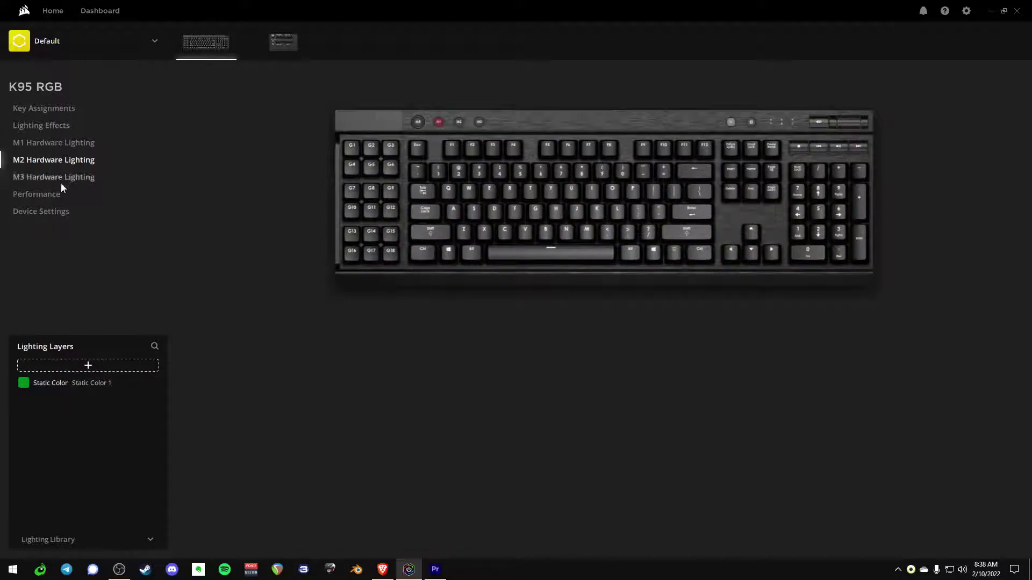
left_click(75, 382)
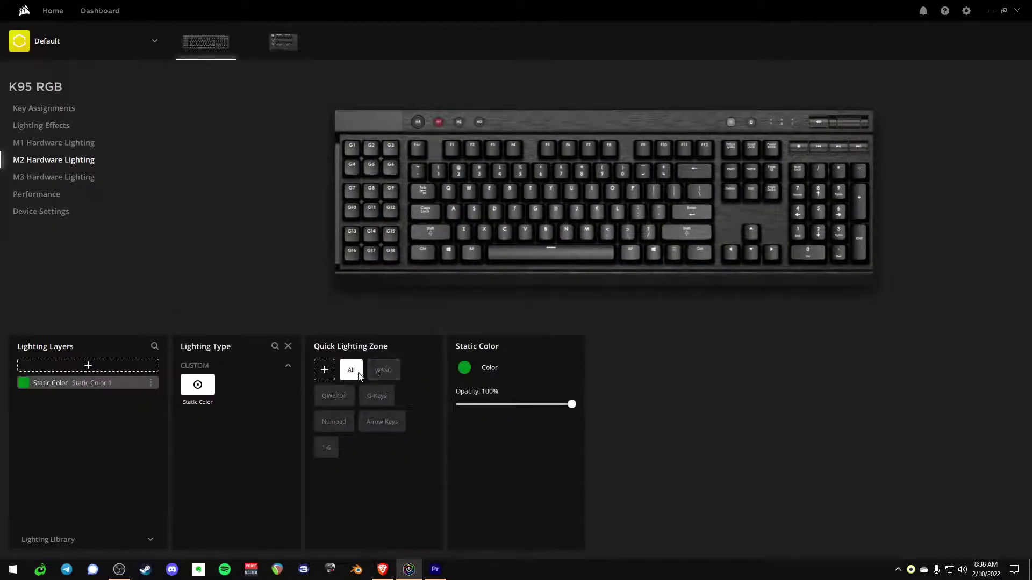
left_click(383, 370)
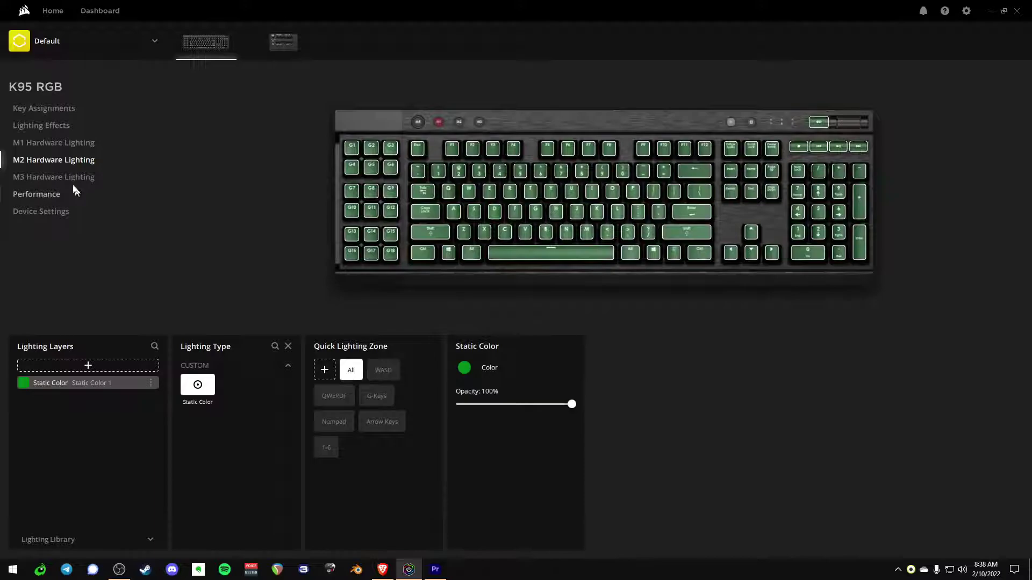
left_click(40, 179)
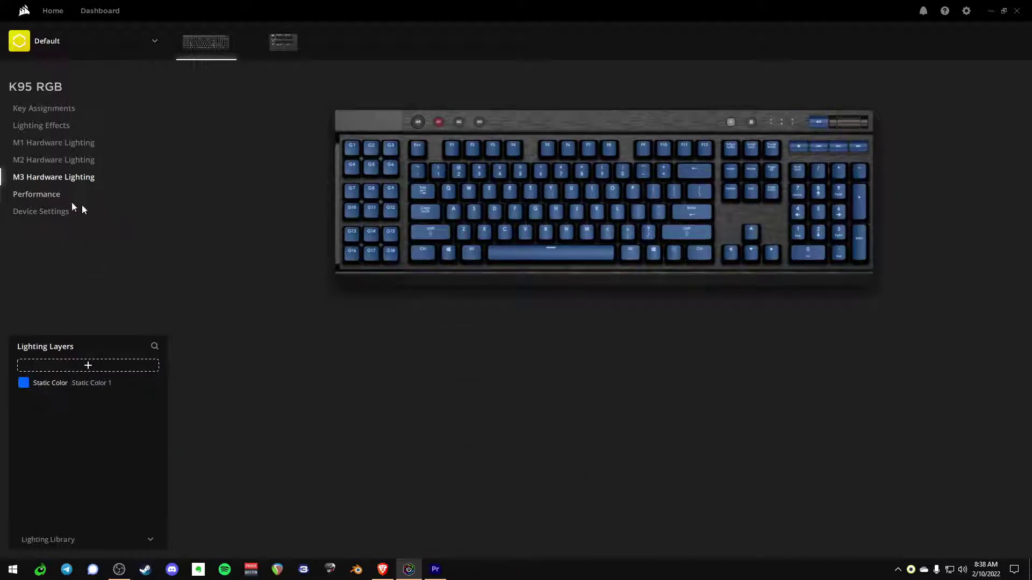
left_click(53, 146)
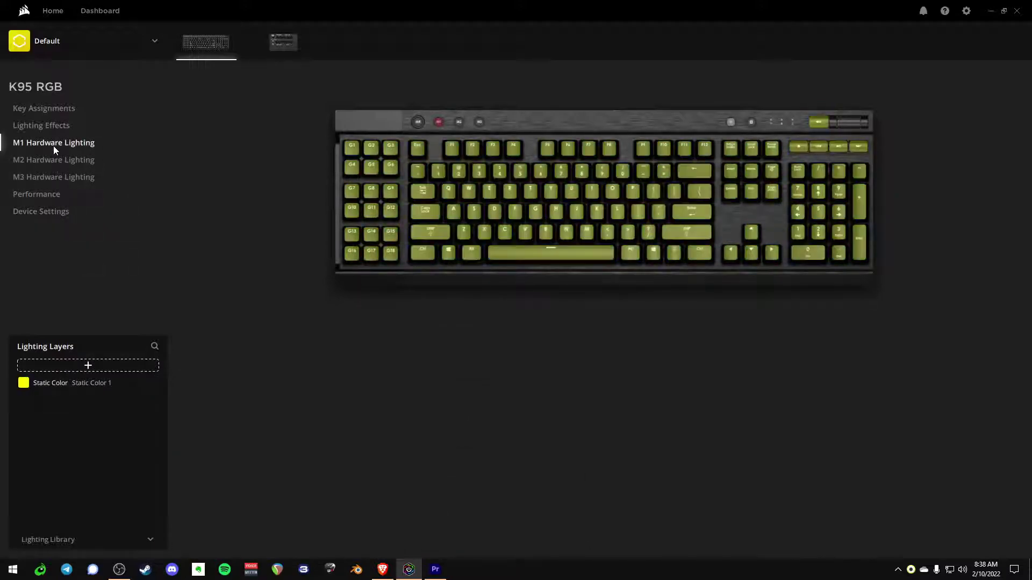
left_click(52, 159)
left_click(55, 176)
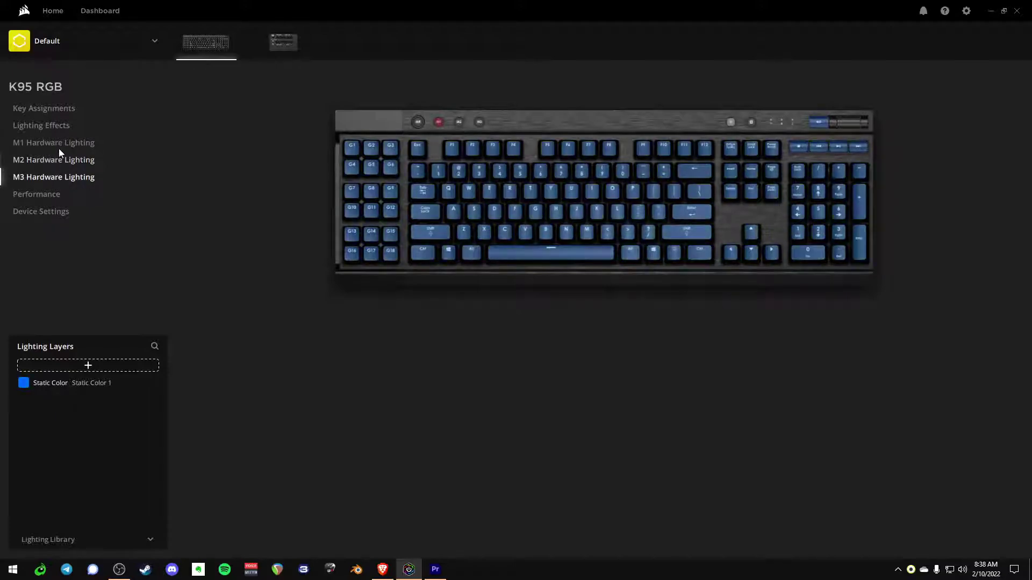
left_click(59, 145)
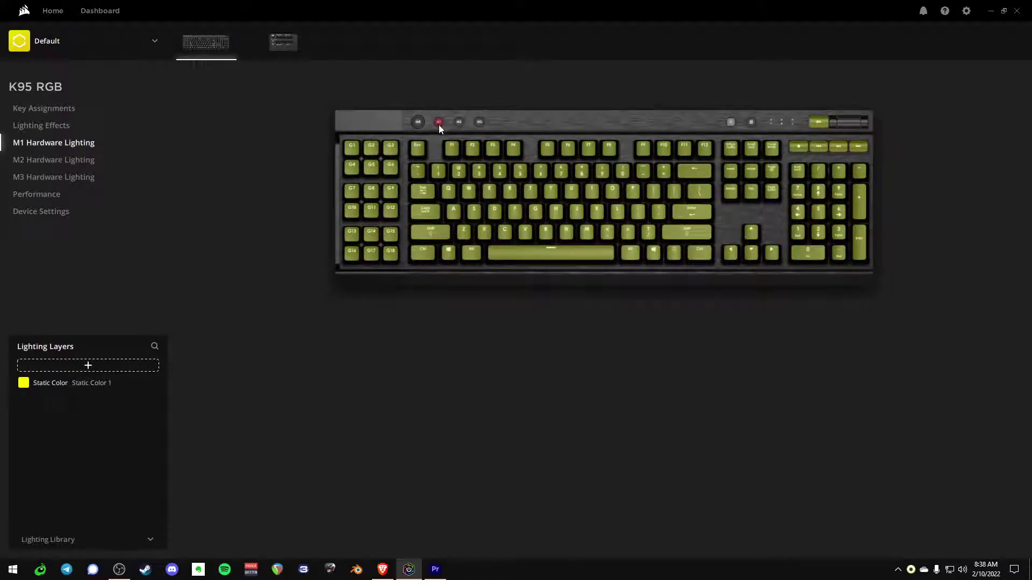
left_click(48, 161)
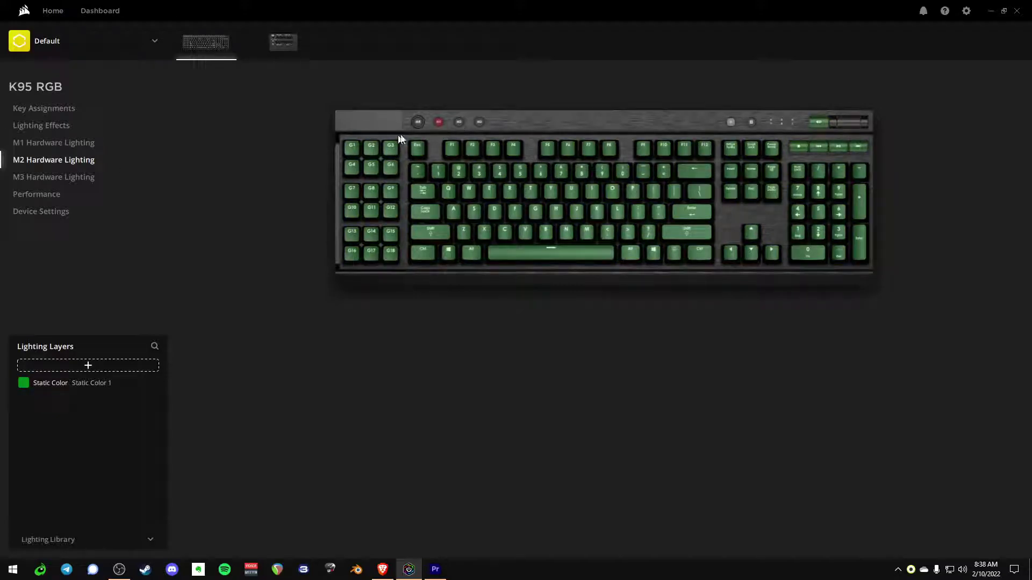
left_click(77, 176)
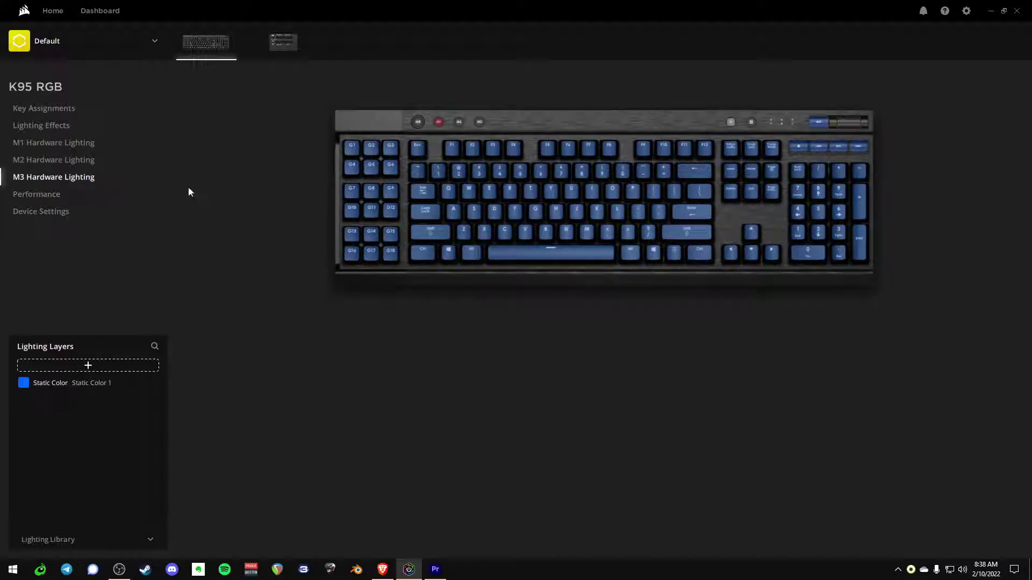
Show the Default profile's Lighting Effects with its ten Static Color layers
left_click(47, 127)
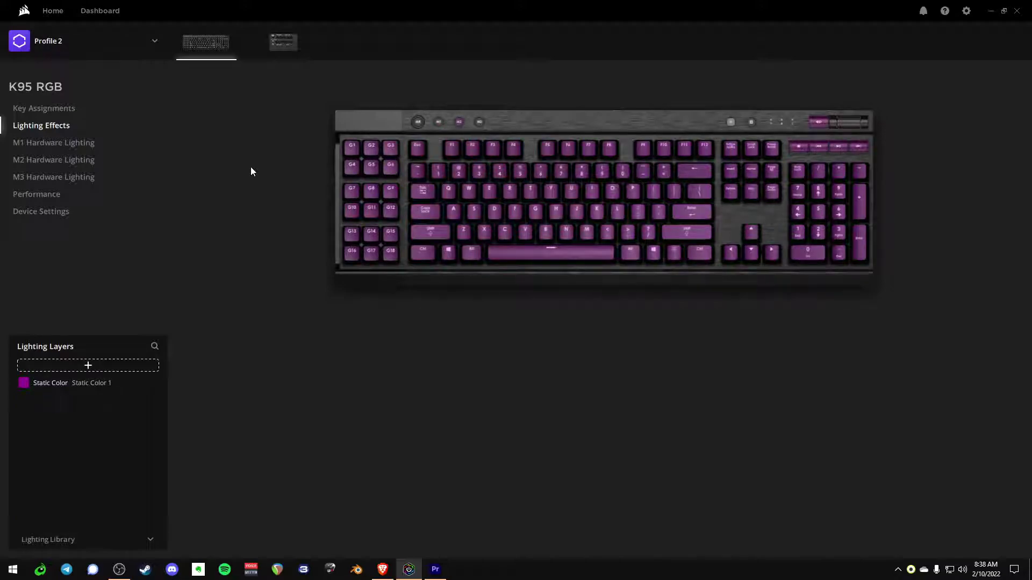
left_click(461, 122)
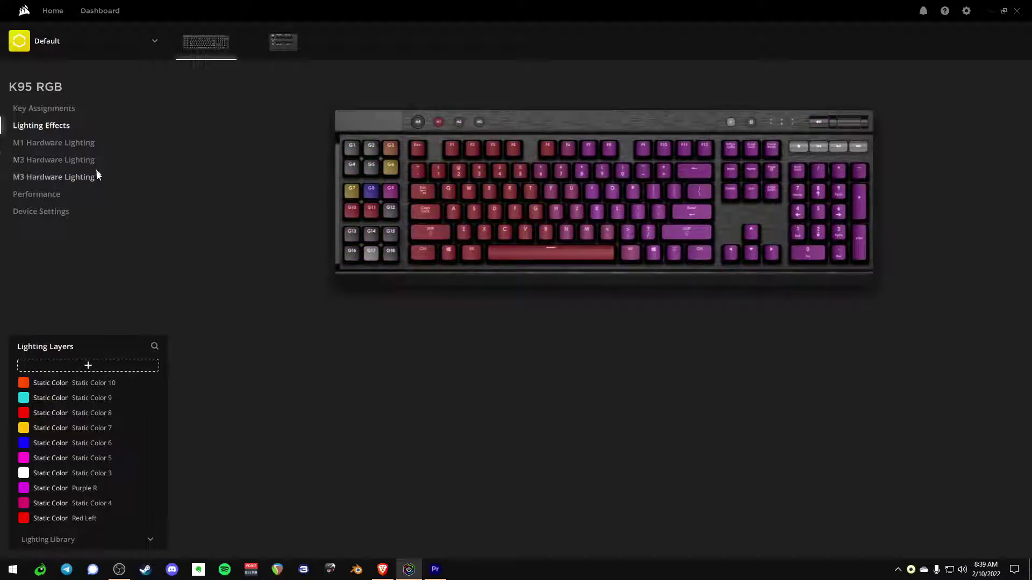
Toggle keys G18 and G13 on the teal Static Color 9 layer
left_click(86, 397)
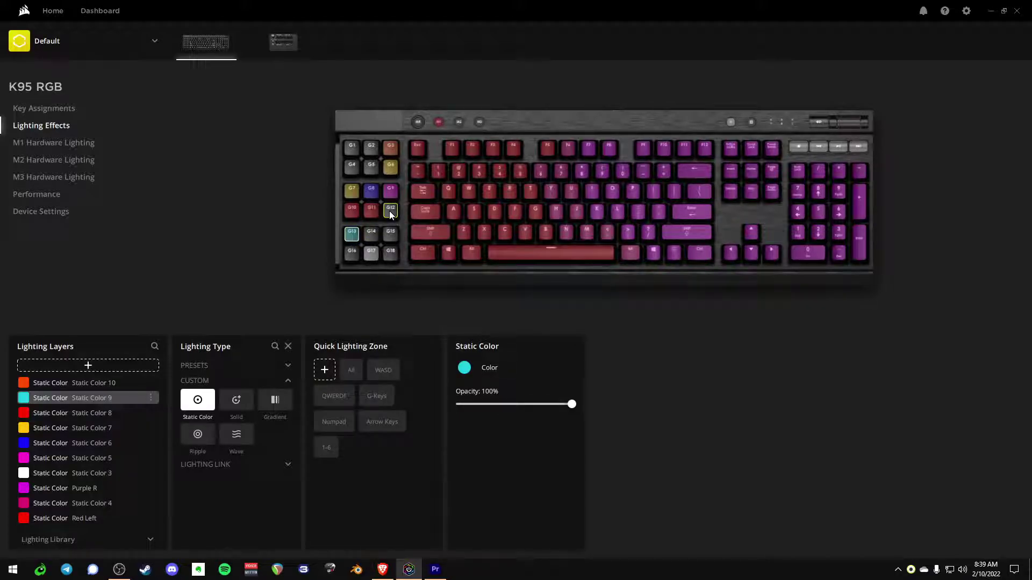
left_click(391, 253)
left_click(287, 162)
Select the orange Static Color 10 layer after briefly returning to Static Color 9
left_click(64, 382)
left_click(79, 396)
left_click(77, 382)
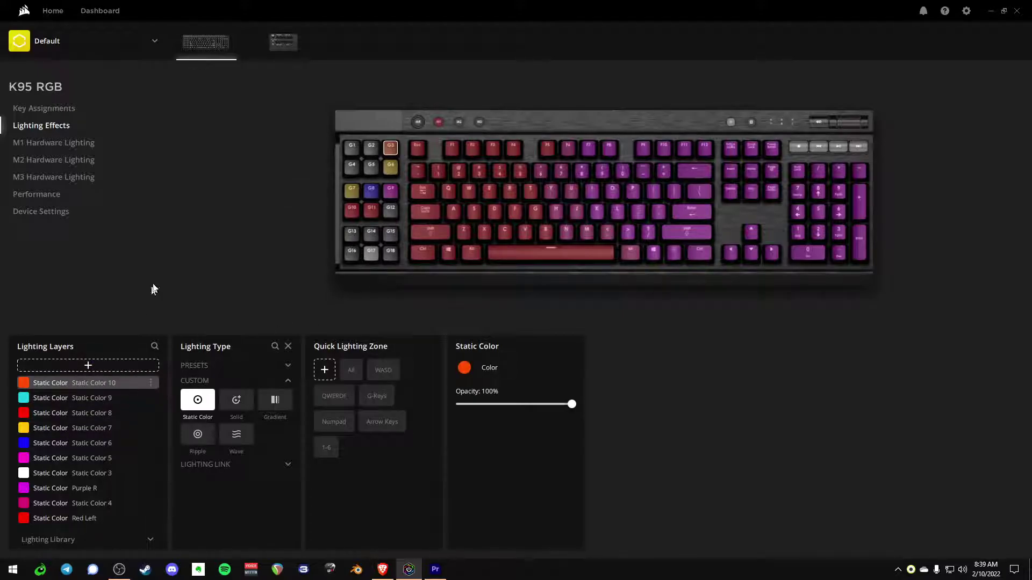
Close iCUE and relaunch it by searching 'icue' from Windows search
left_click(1017, 12)
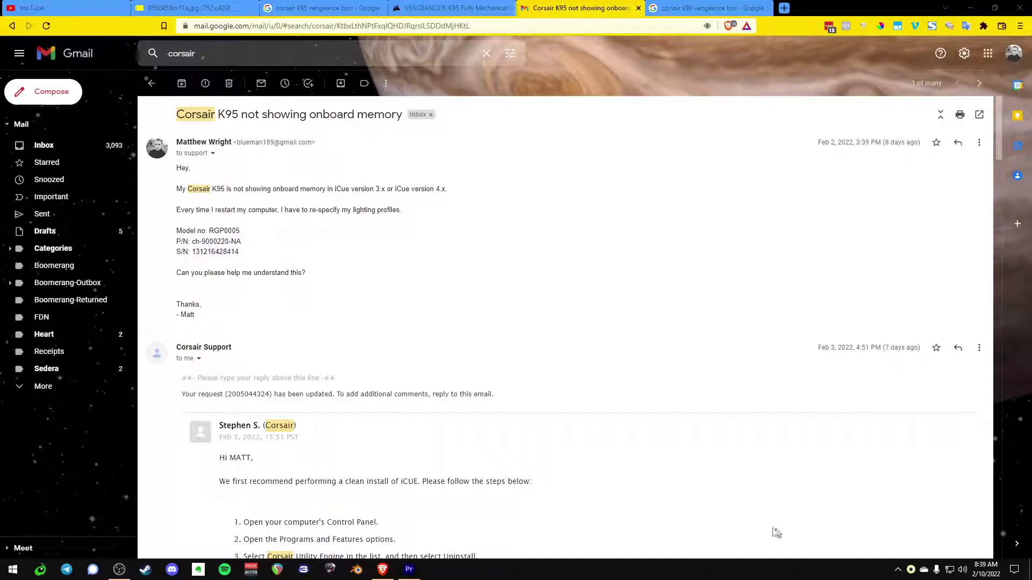
key("super")
type("icue")
key("Return")
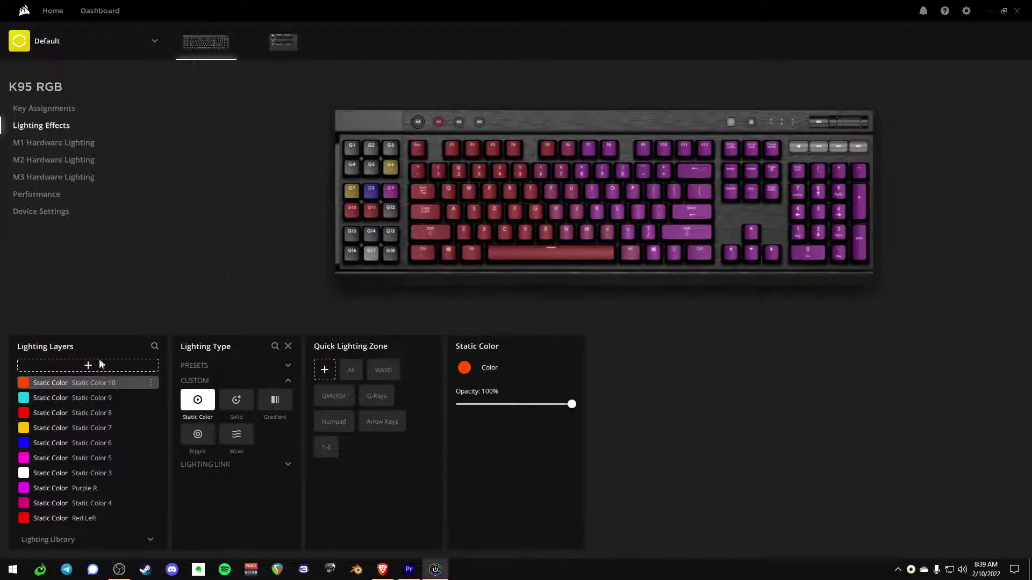
Remove G12 and G13 from the teal Static Color 9 layer, select Static Color 10, and list the profiles
left_click(80, 399)
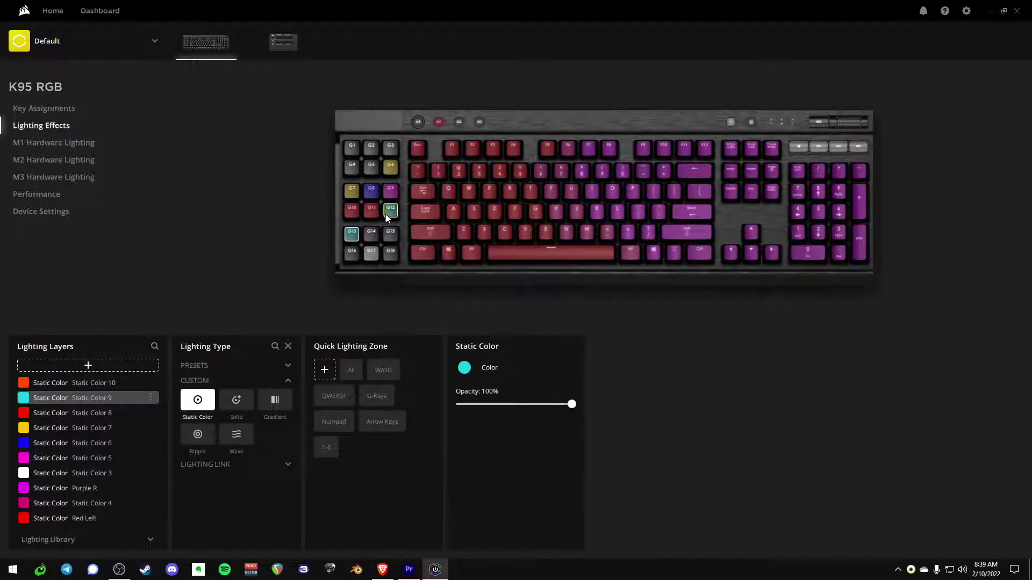
left_click(385, 212)
left_click(58, 383)
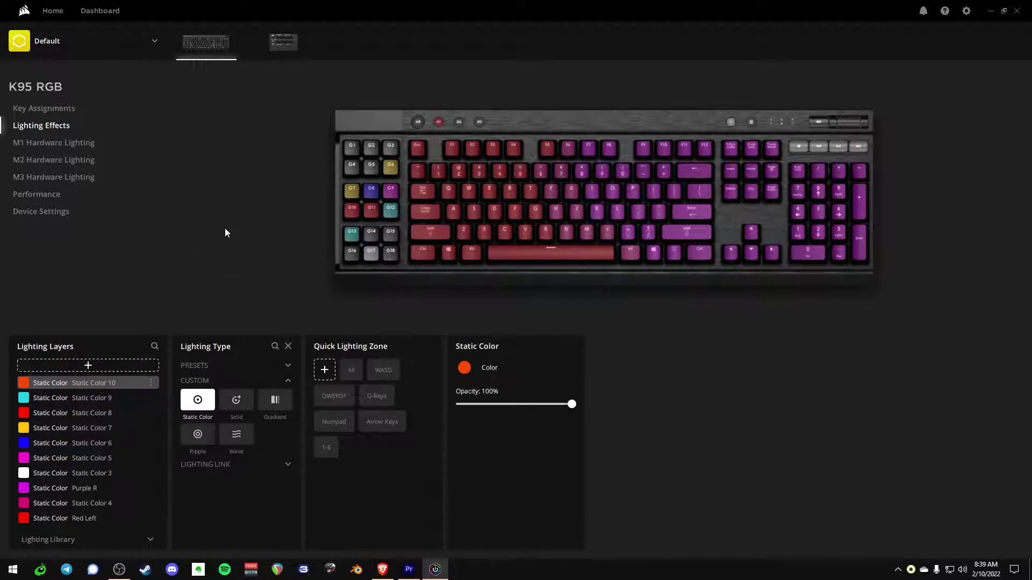
left_click(131, 40)
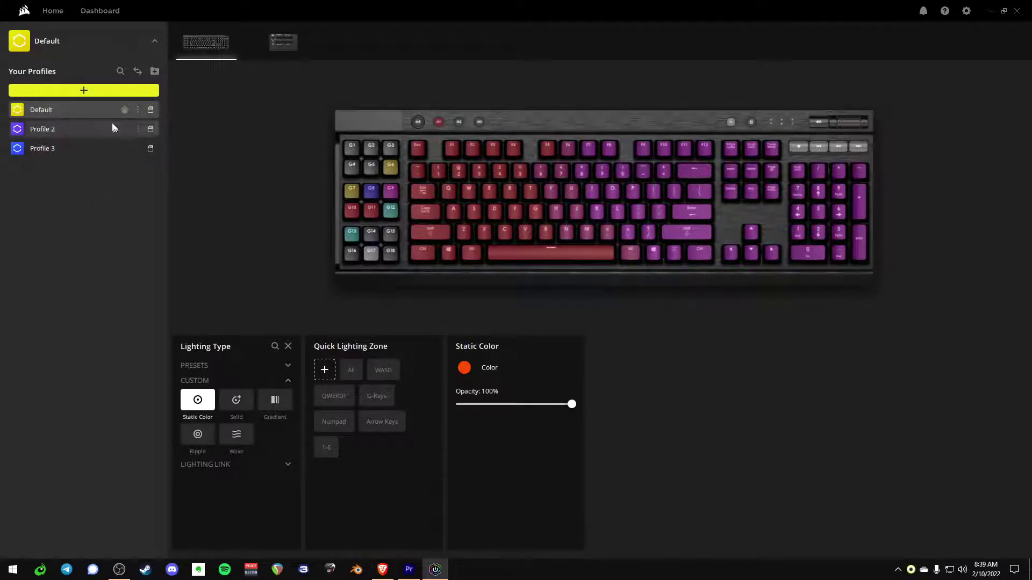
Open and dismiss the Default profile's options menu, then collapse the profile list
left_click(138, 110)
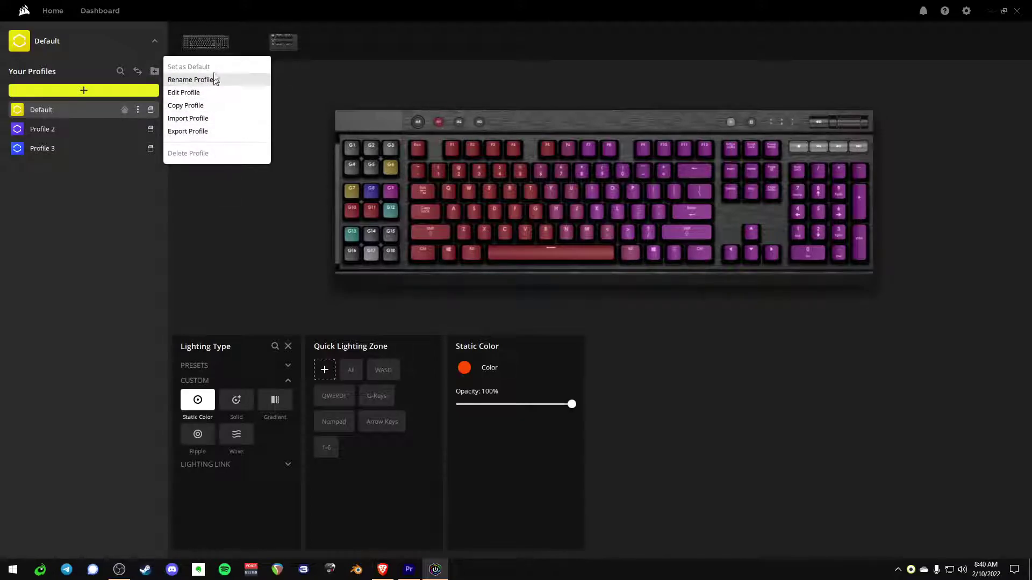
left_click(238, 221)
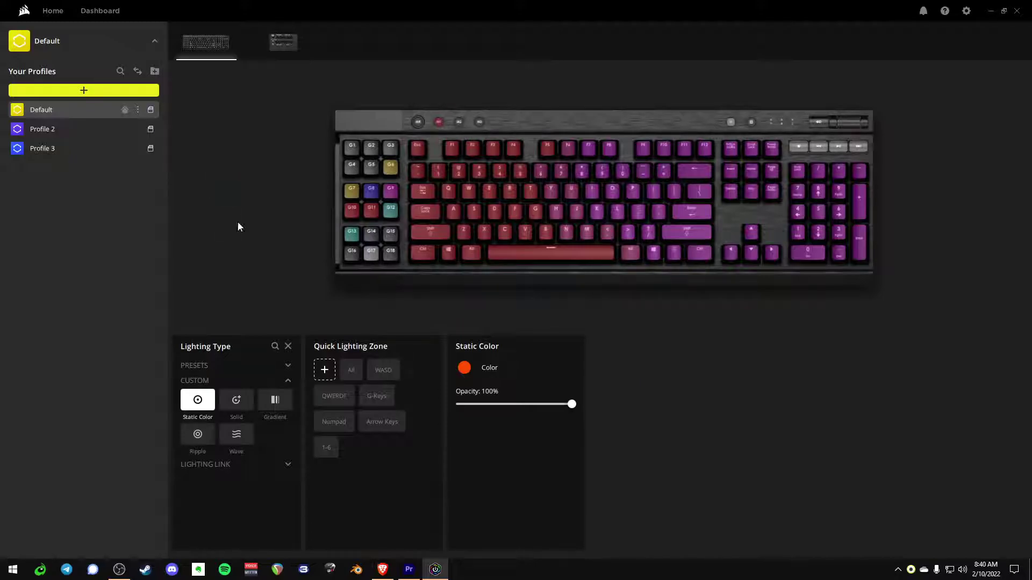
left_click(155, 40)
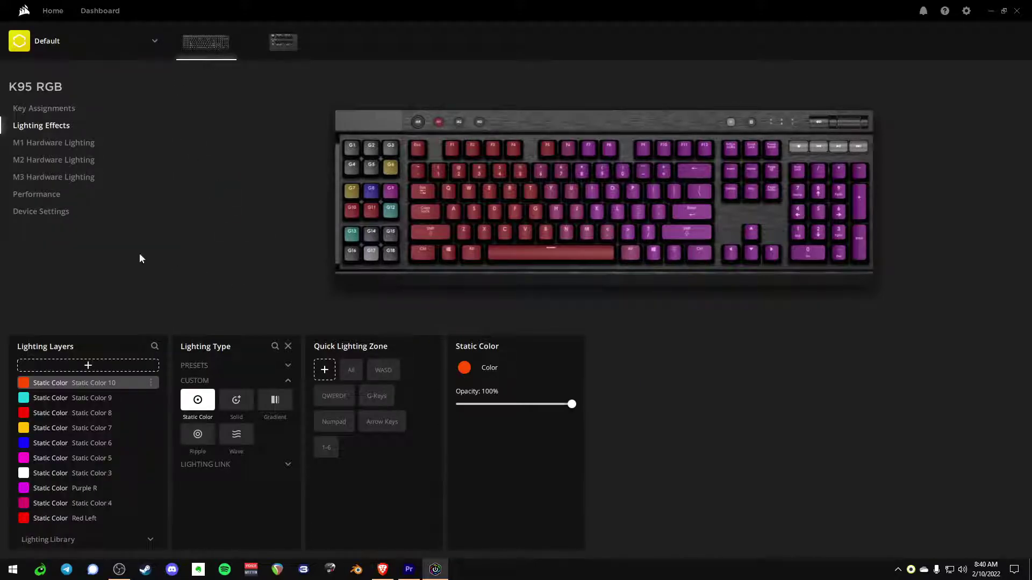
View the K95 RGB device settings showing firmware 3.08 twice, closing them each time
left_click(49, 212)
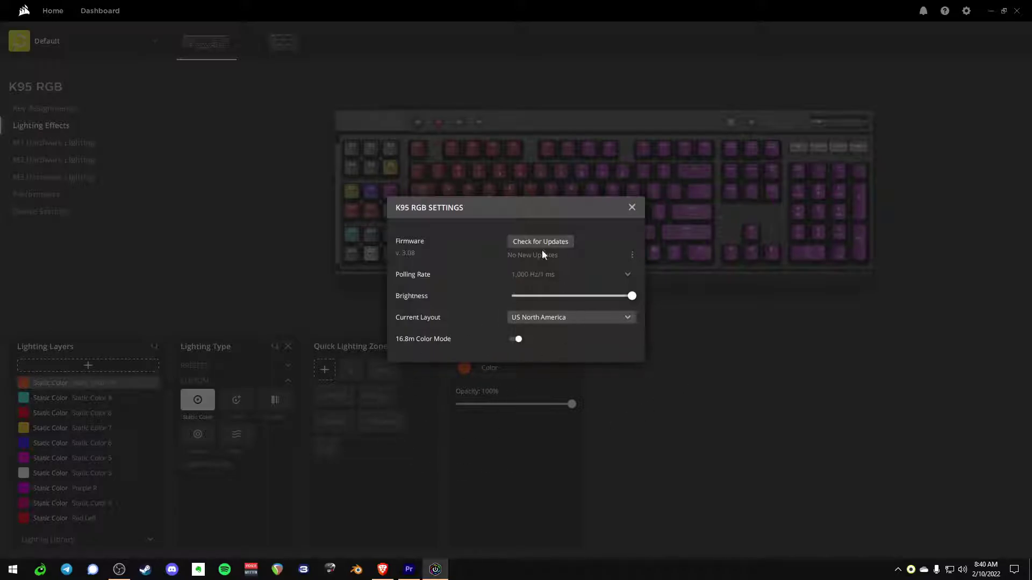
left_click(632, 208)
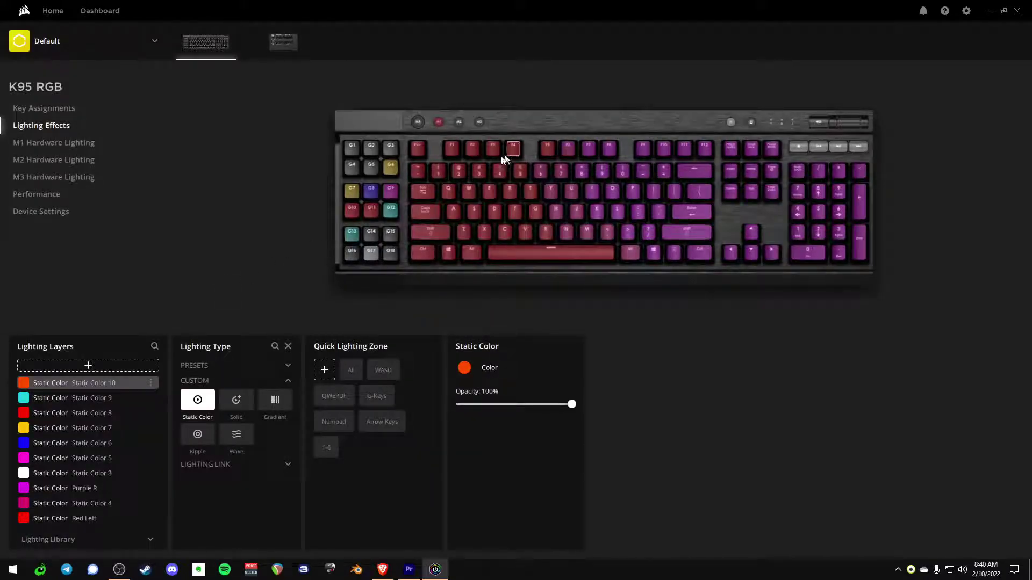
left_click(54, 210)
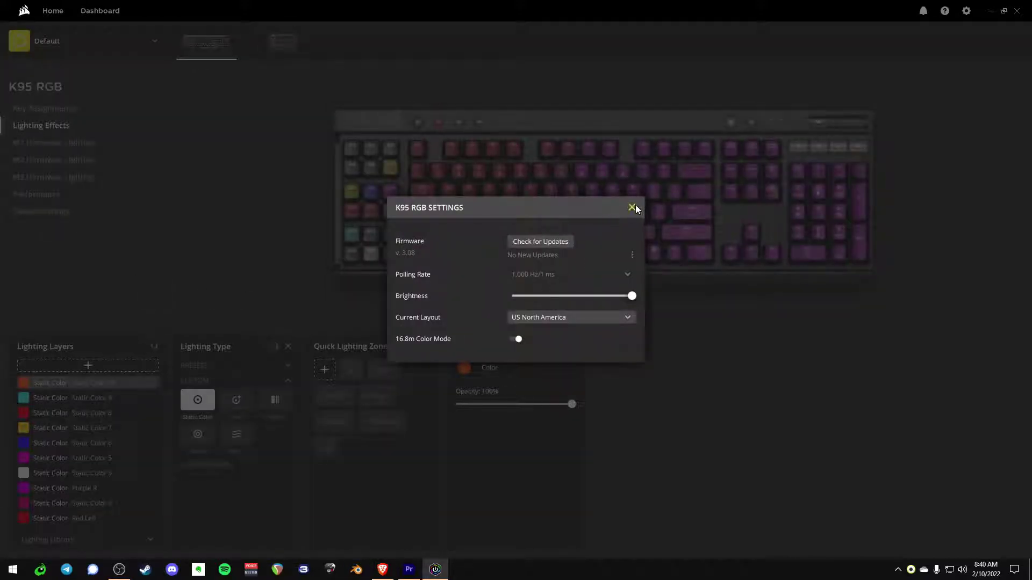
left_click(633, 208)
Open the Performance page and preview the Lock off colour picker without changing the colour
left_click(44, 195)
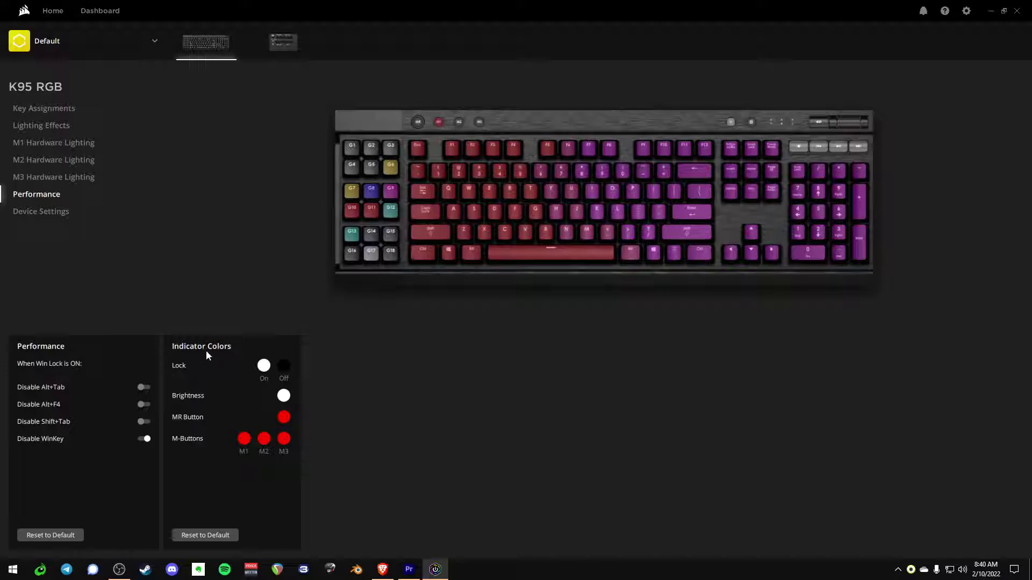
left_click(284, 366)
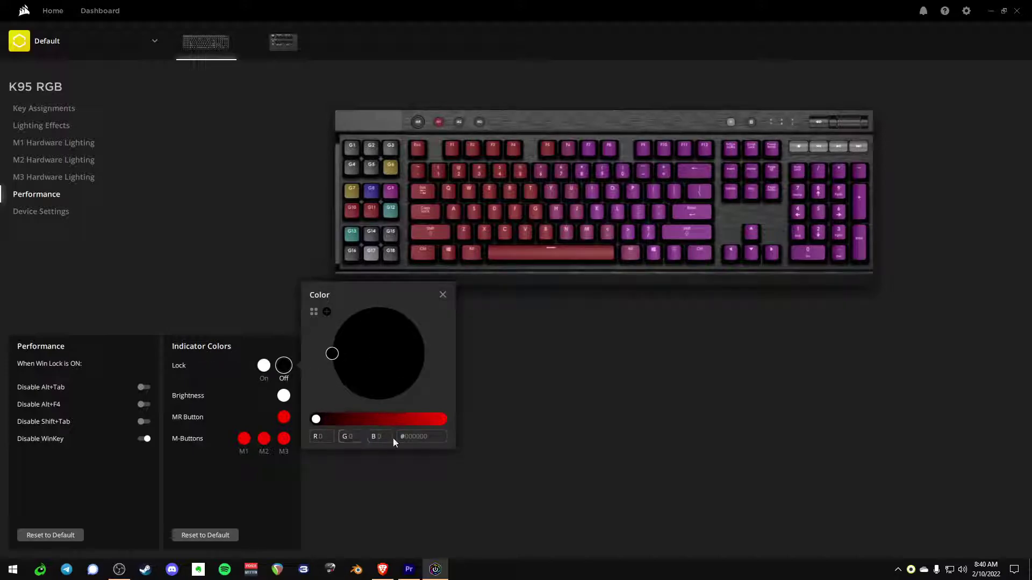
left_click(511, 400)
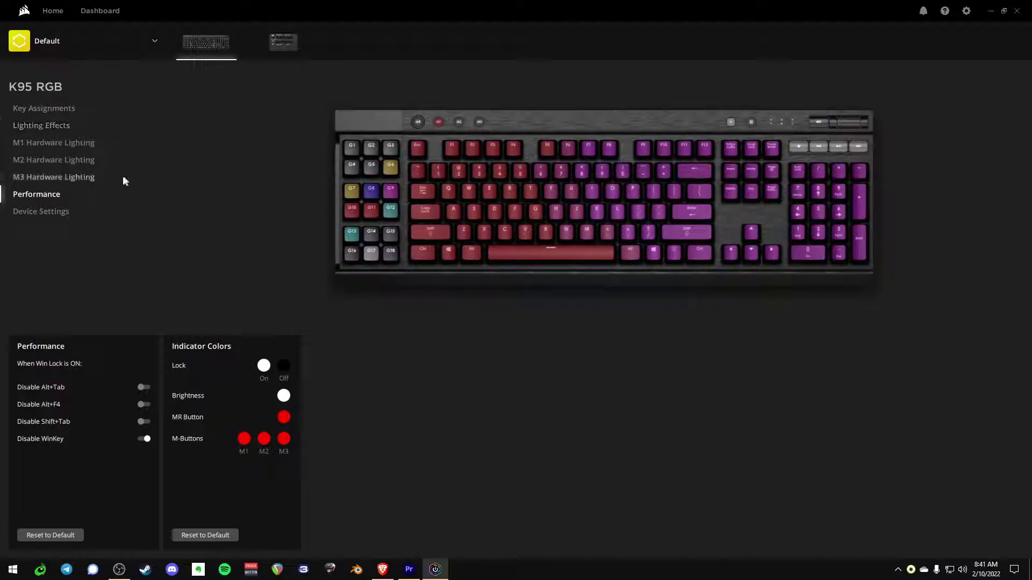
Browse the M1 hardware lighting and G-key assignments, then return to Lighting Effects
left_click(57, 41)
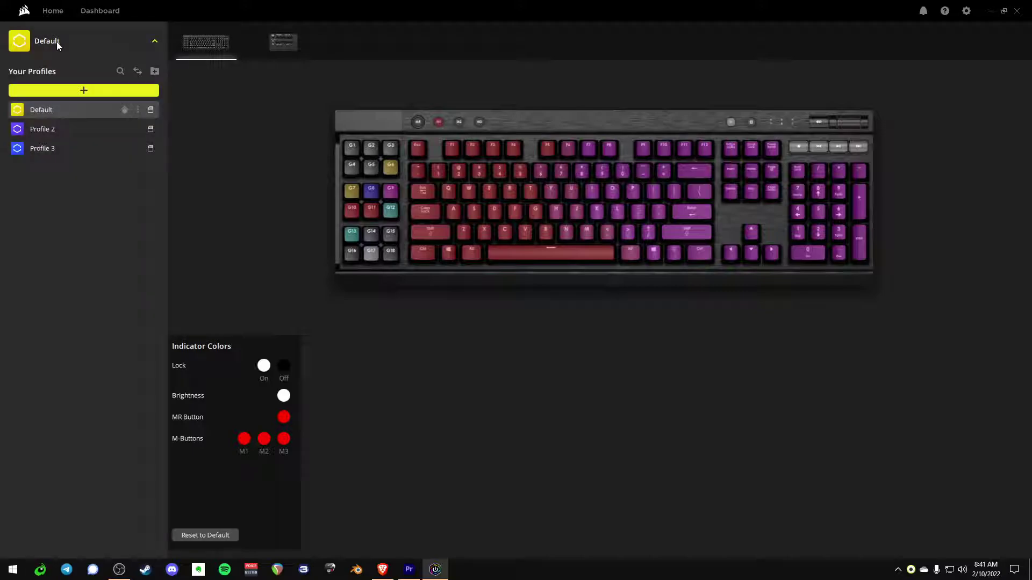
left_click(56, 41)
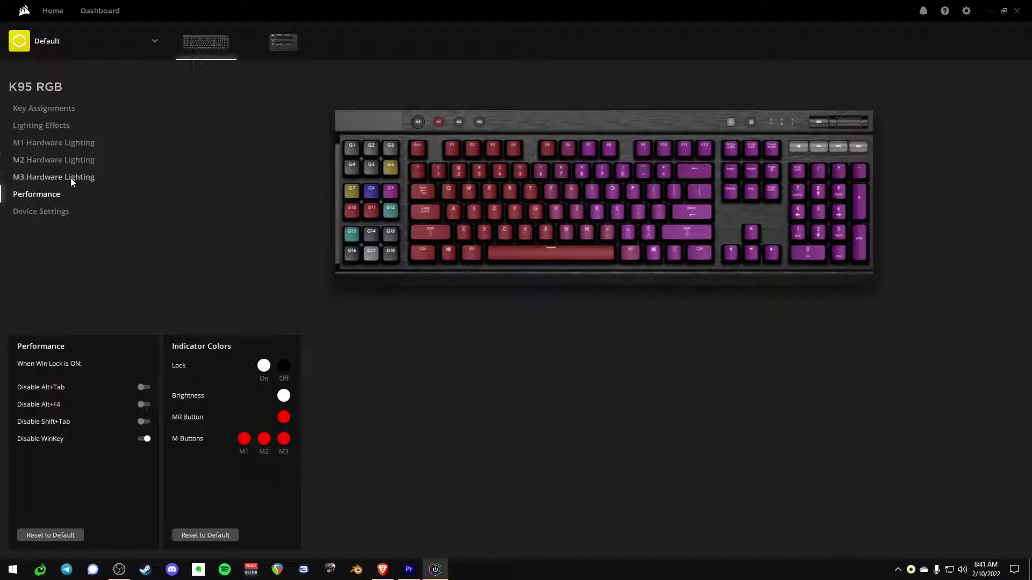
left_click(72, 142)
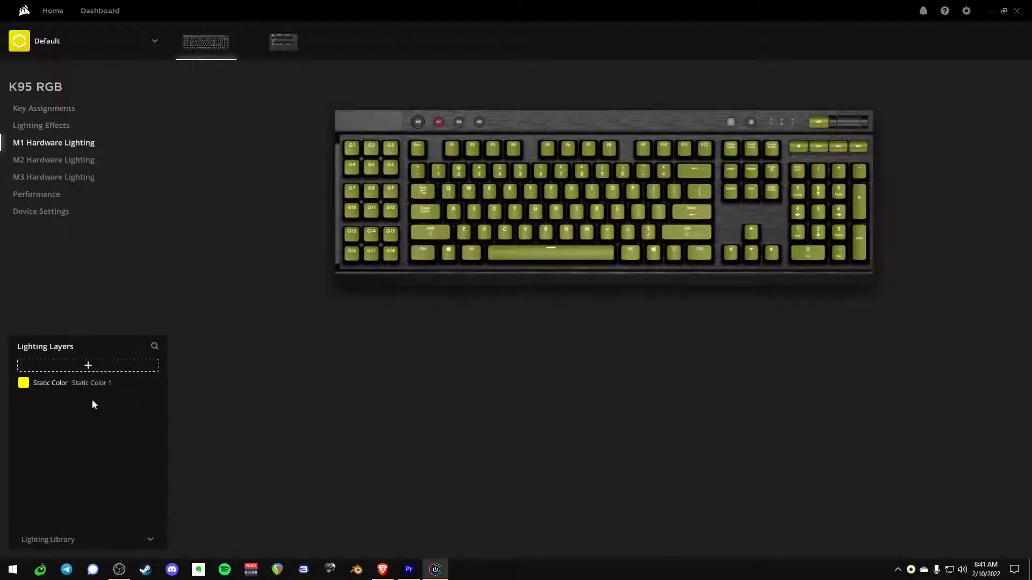
right_click(152, 382)
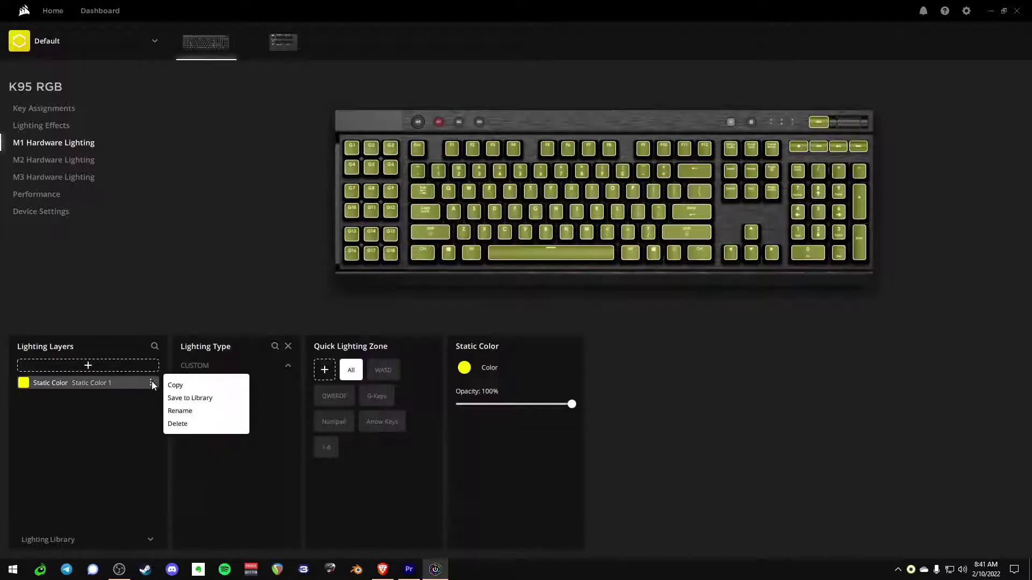
left_click(124, 447)
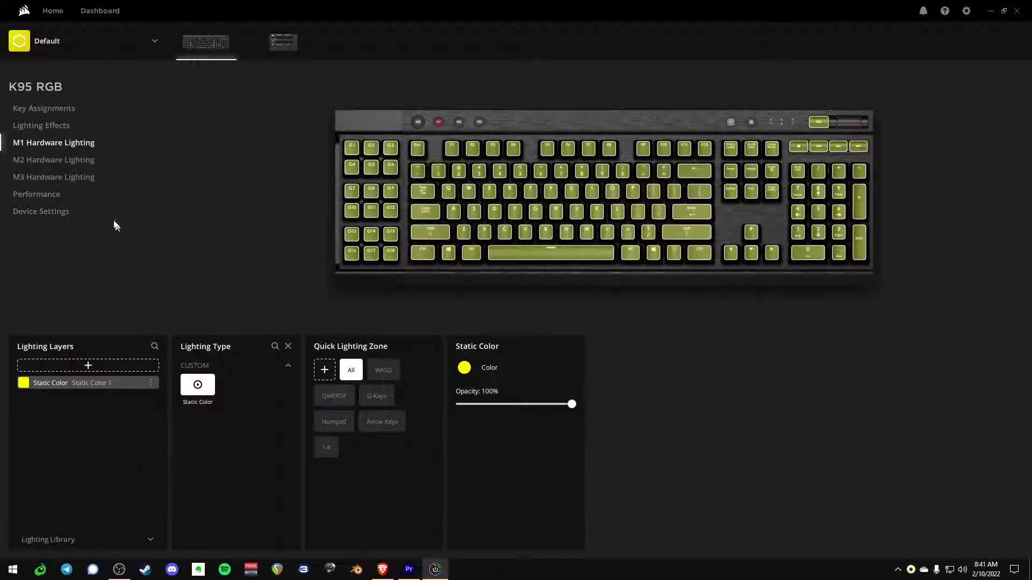
left_click(41, 109)
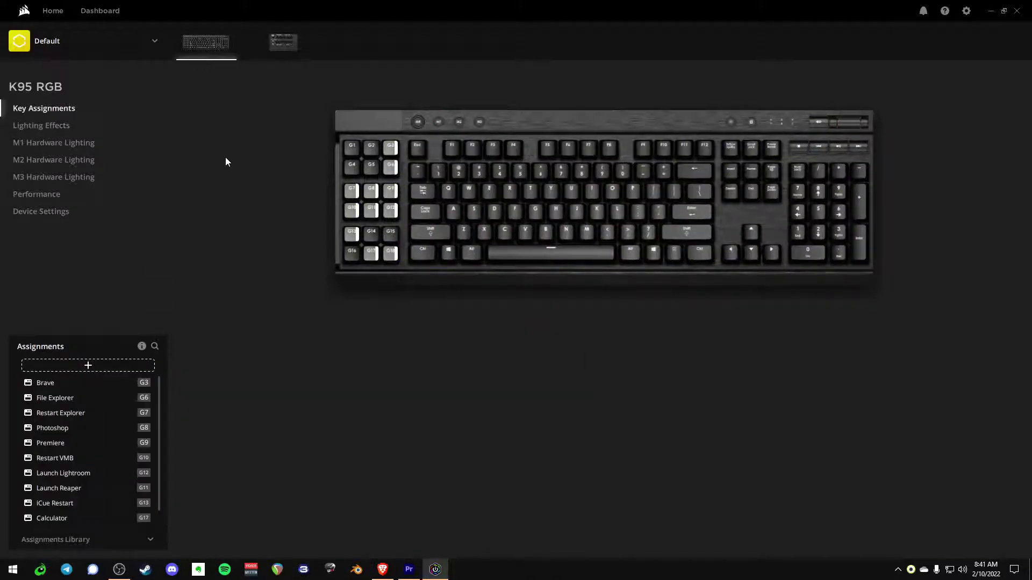
left_click(51, 125)
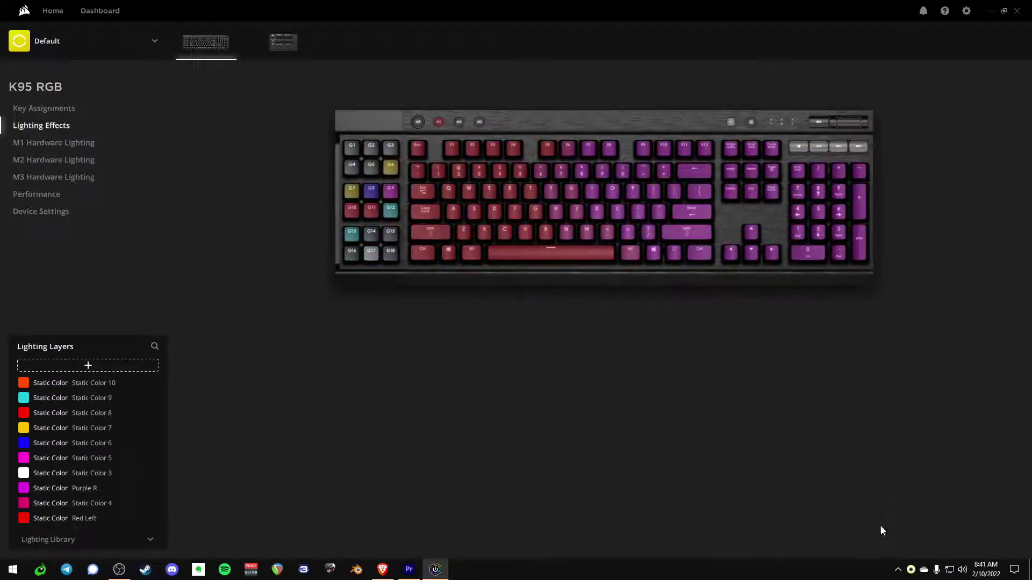
Minimize and restore iCUE, close its window, and check the hidden tray icons
left_click(898, 569)
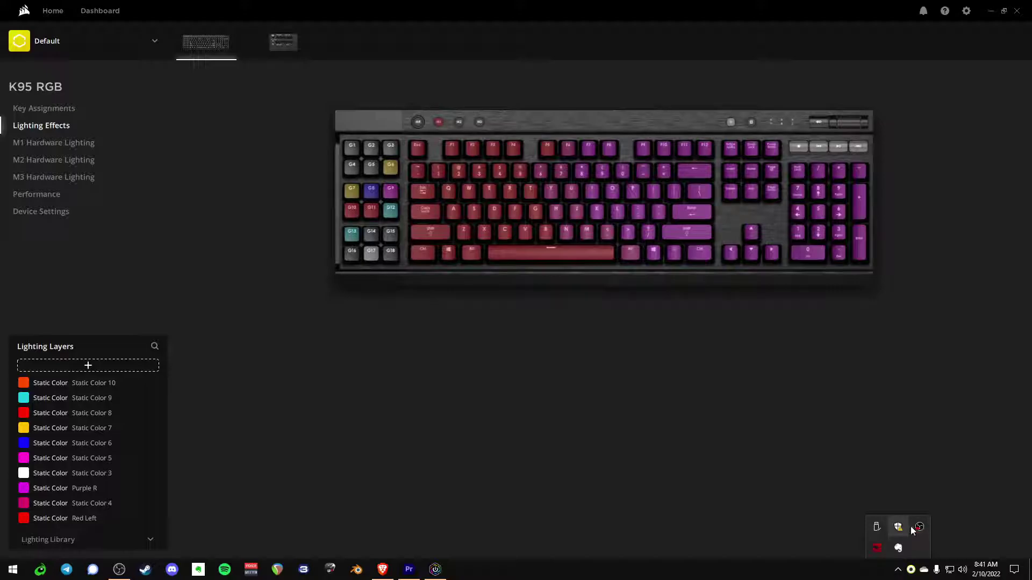
left_click(436, 568)
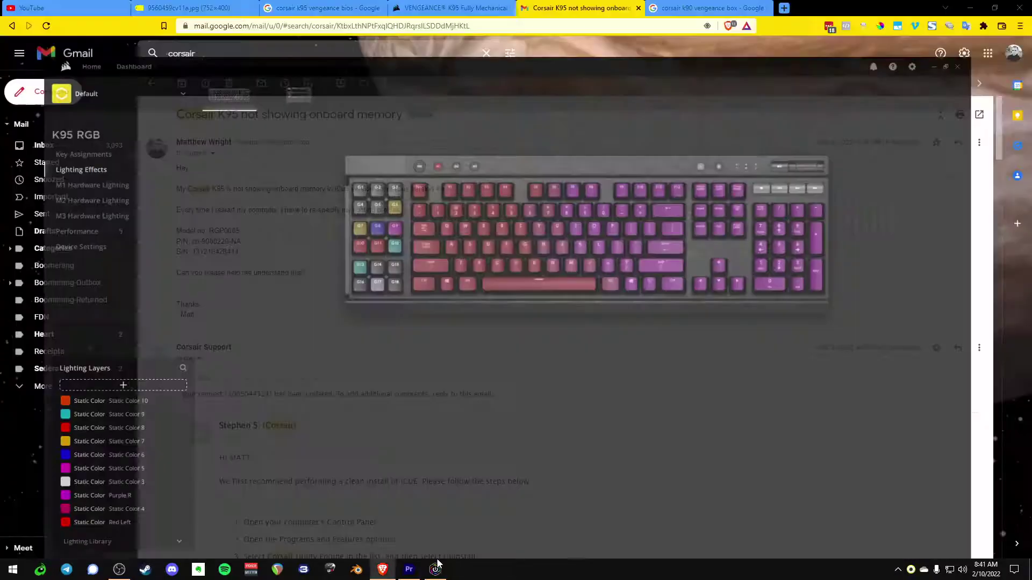
left_click(435, 569)
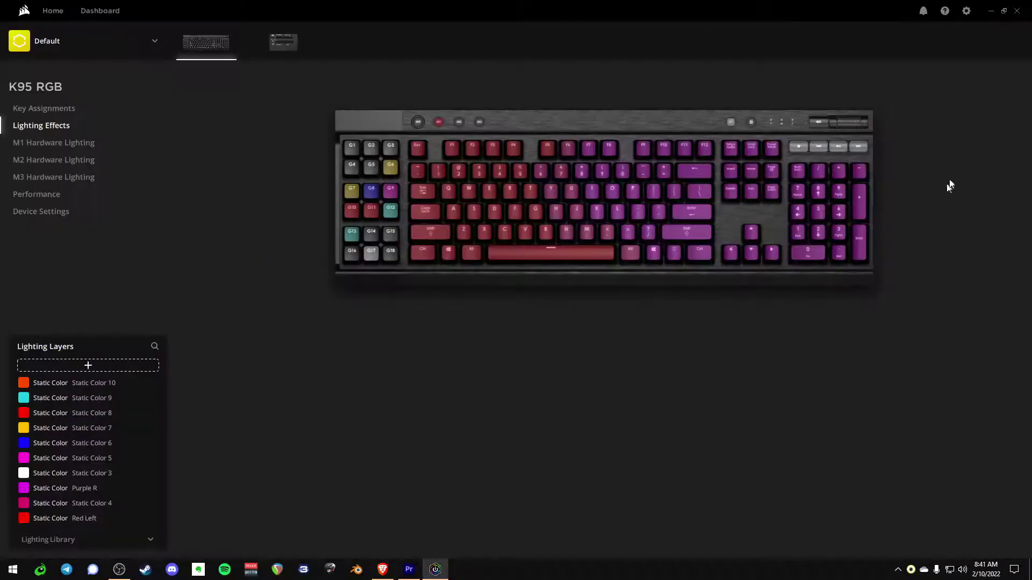
left_click(1017, 9)
left_click(897, 569)
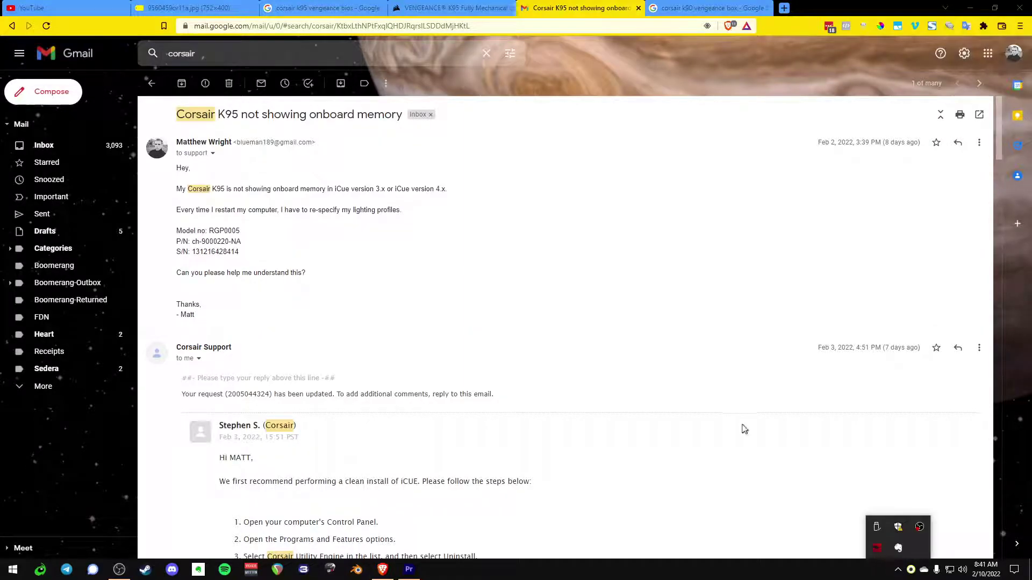
left_click(739, 425)
Open Task Manager and locate the iCUE process using about 374 MB among Corsair entries
key("ctrl+shift+Escape")
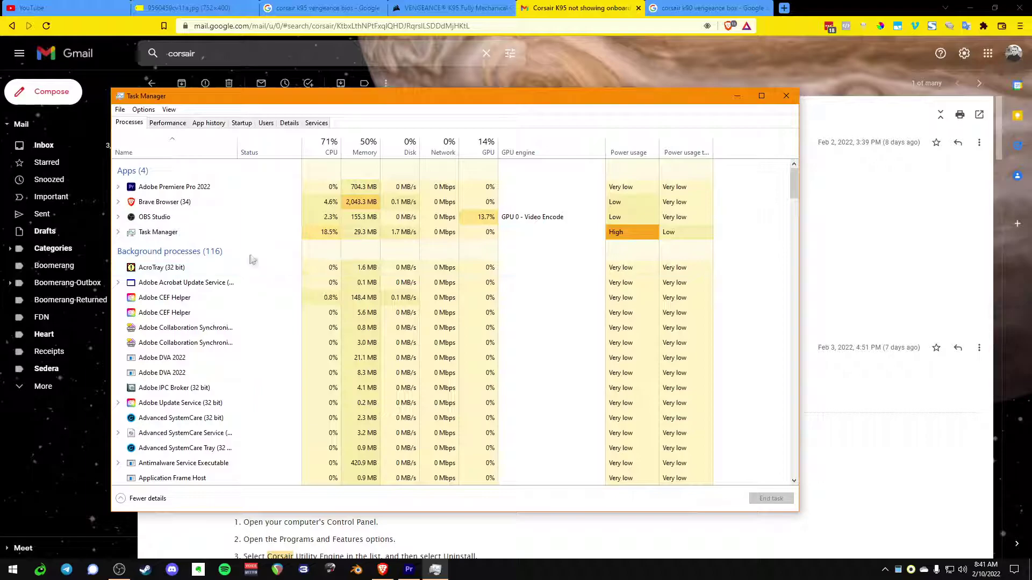
scroll(224, 202, "down", 10)
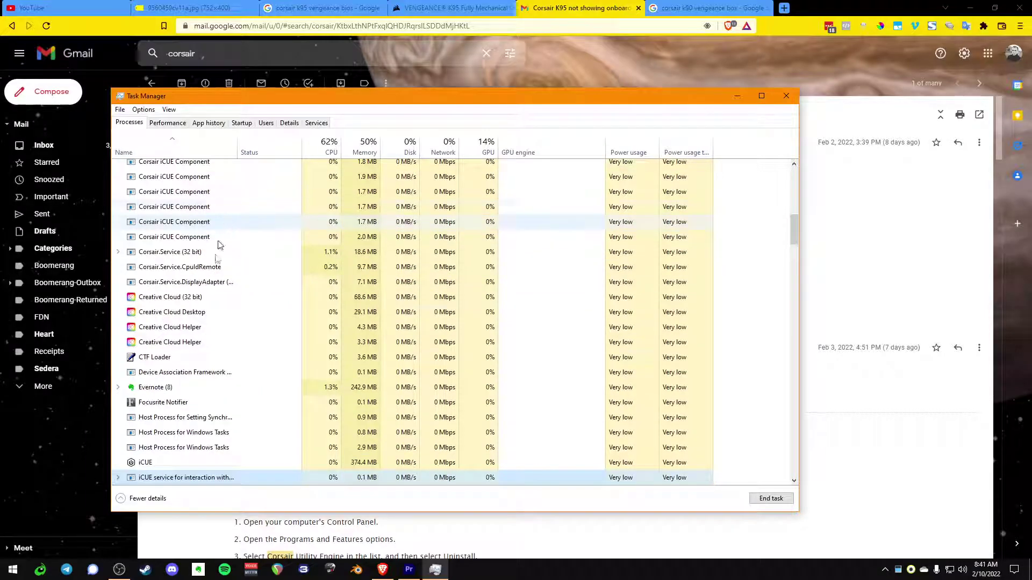
left_click(173, 464)
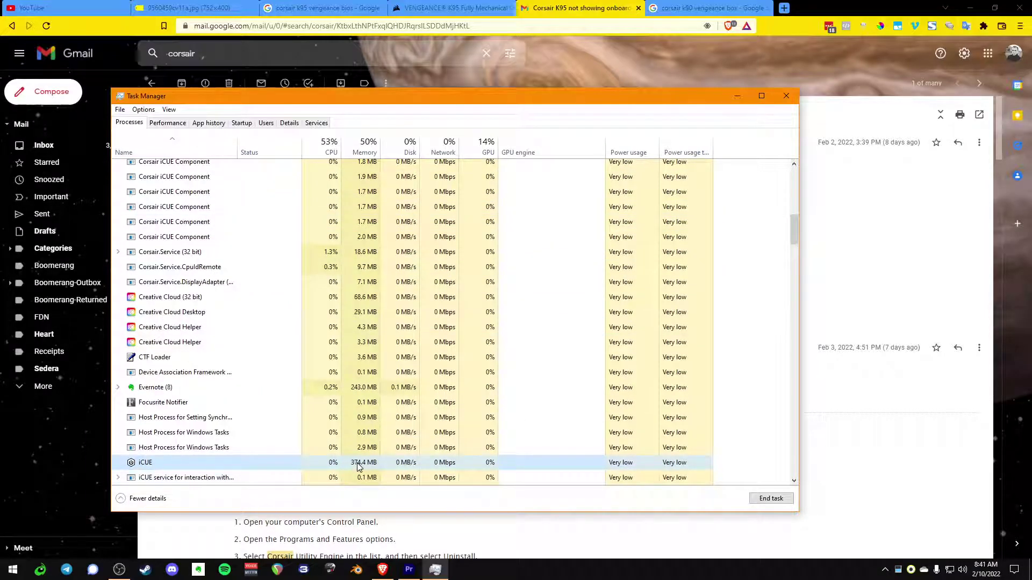
scroll(336, 454, "down", 2)
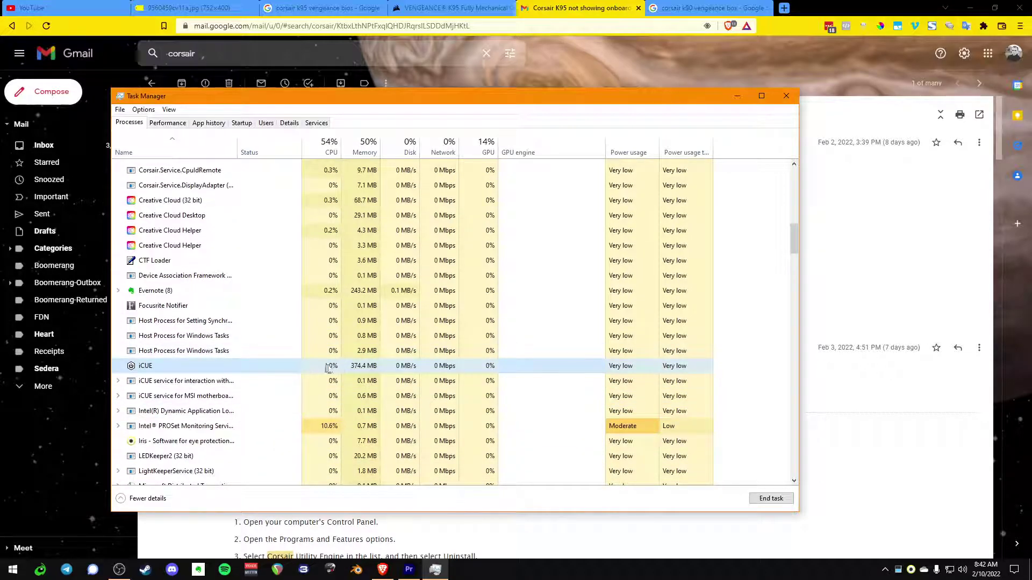
scroll(310, 358, "down", 12)
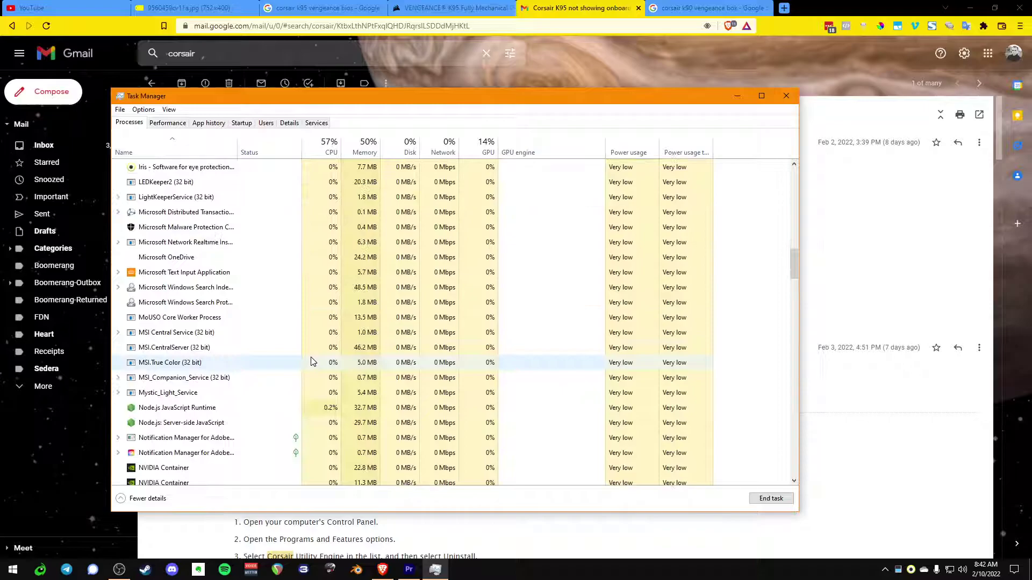
scroll(311, 361, "up", 12)
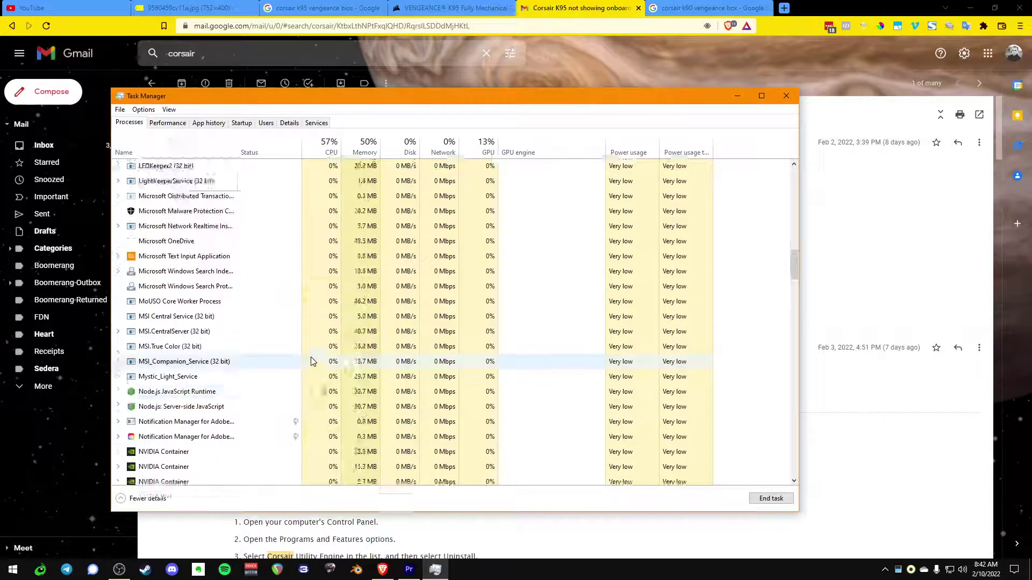
scroll(311, 361, "up", 2)
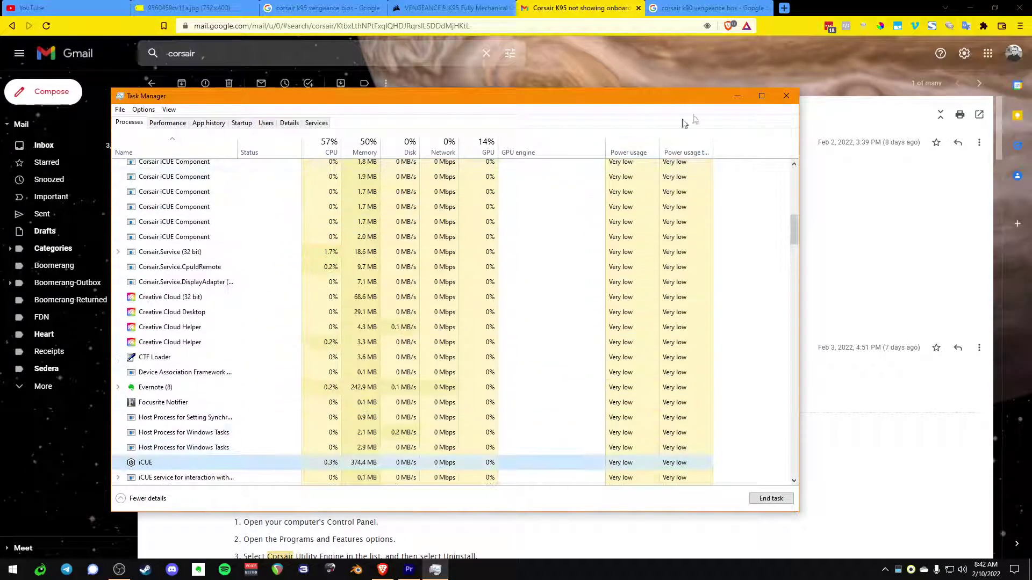
Close Task Manager, go to linustechtips.com, and open the Custom G Key Software? reply notification
left_click(781, 101)
left_click(783, 8)
type("lki")
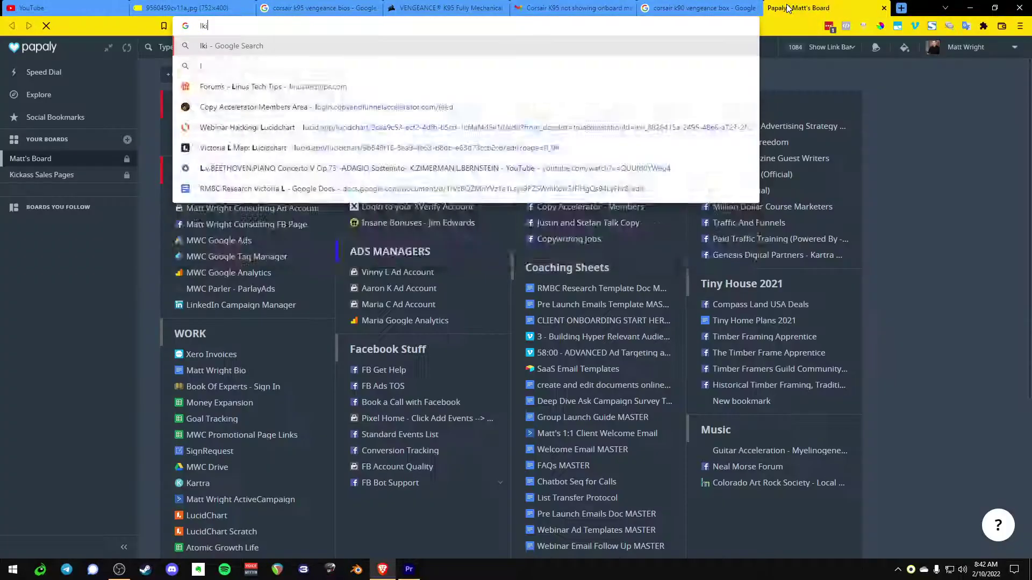
key("BackSpace")
key("BackSpace")
type("i")
key("Return")
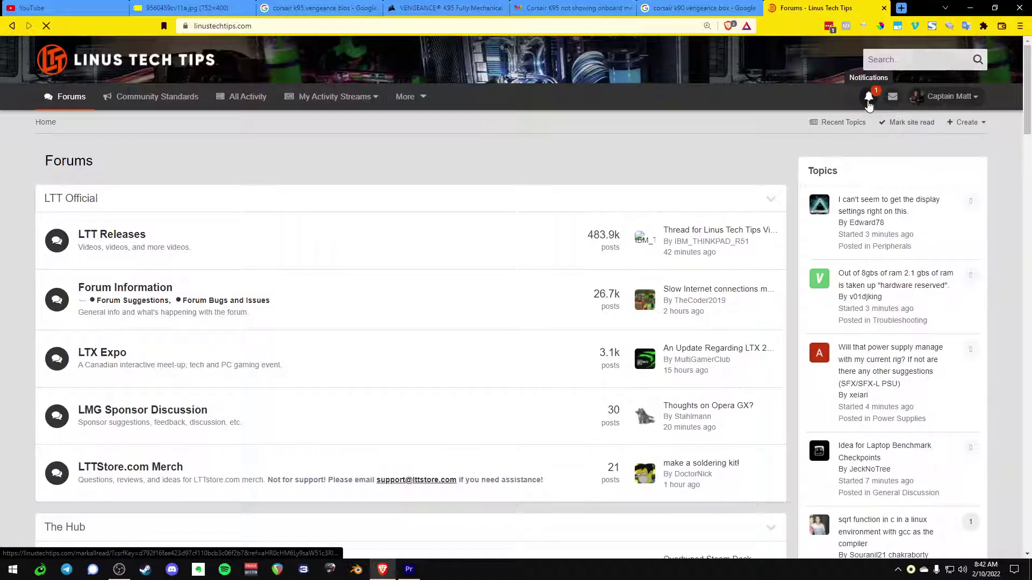
left_click(868, 97)
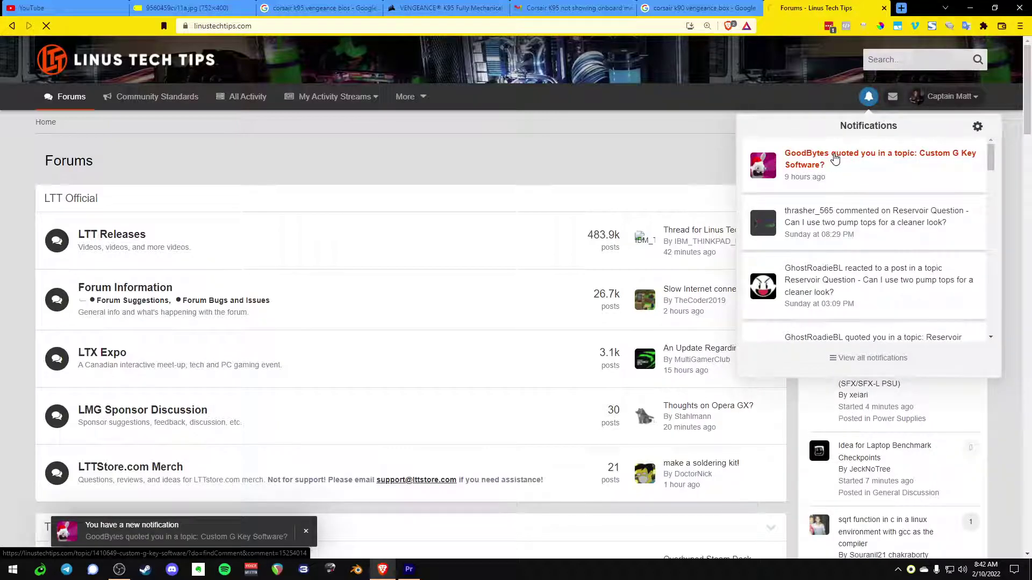
left_click(835, 159)
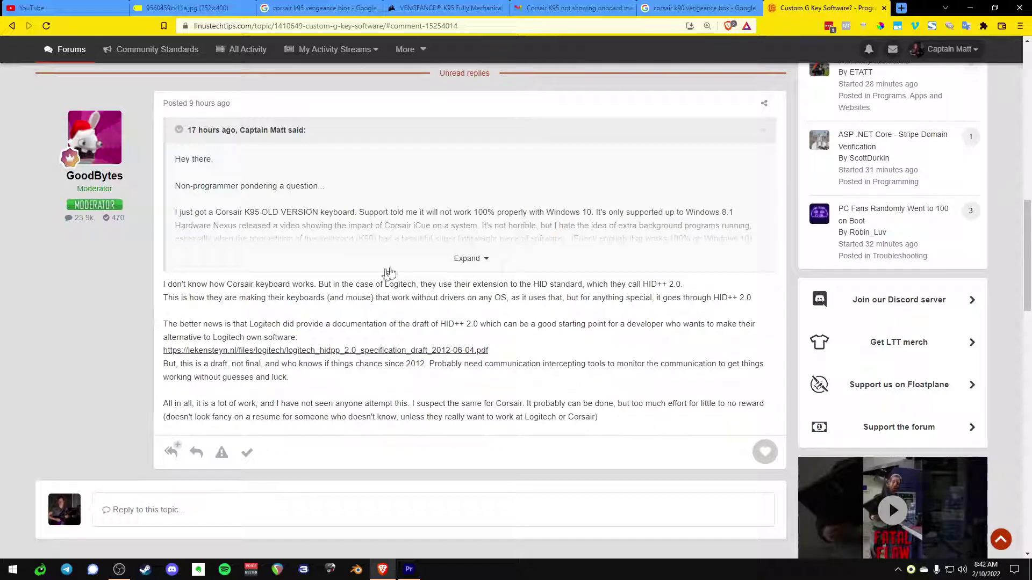
In a new browser tab, load the AlternativeTo page listing iCUE alternatives
left_click(901, 9)
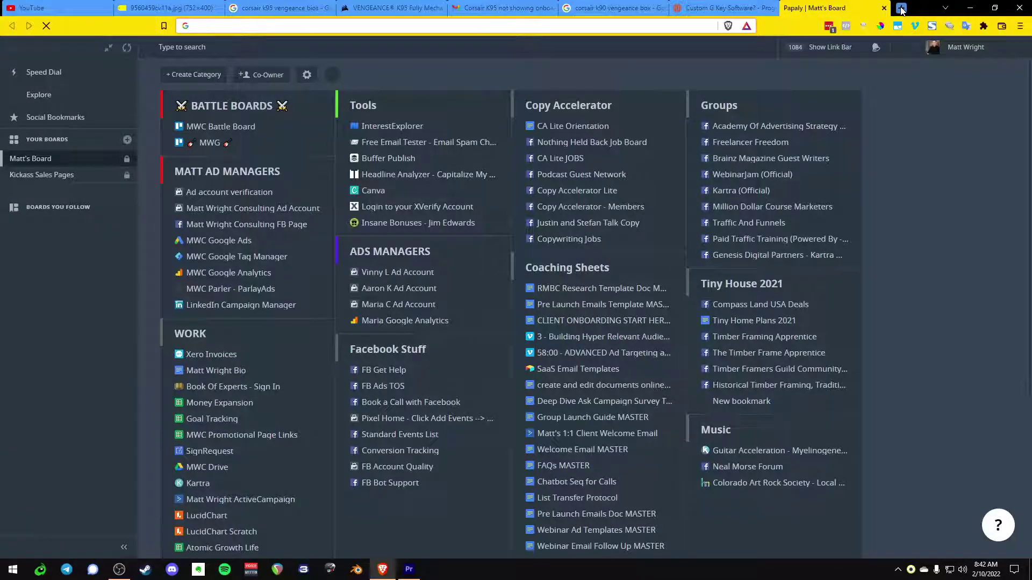
type("atler")
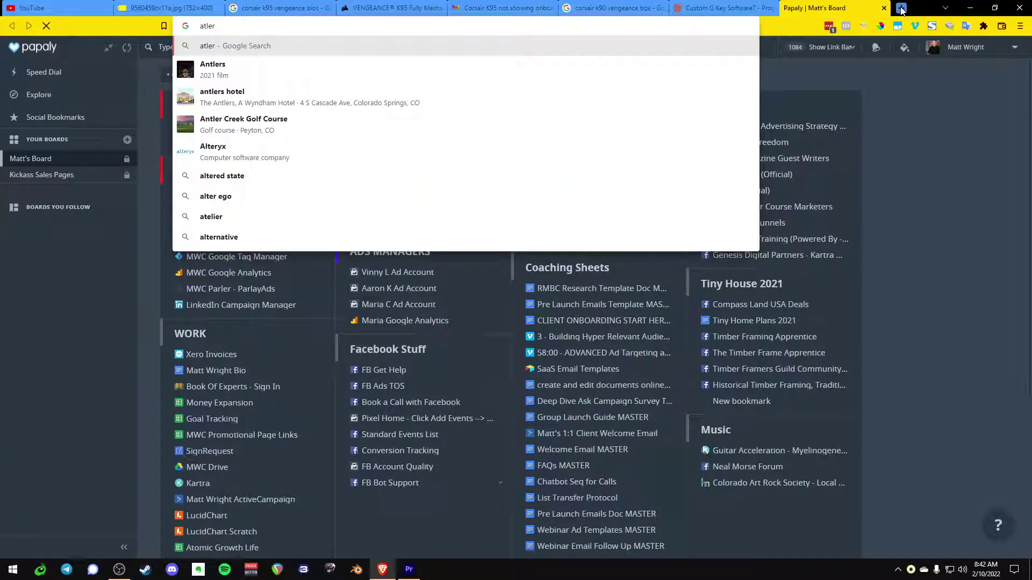
key("BackSpace")
key("BackSpace")
key("BackSpace")
key("BackSpace")
type("lternativeto.net/software/icue/")
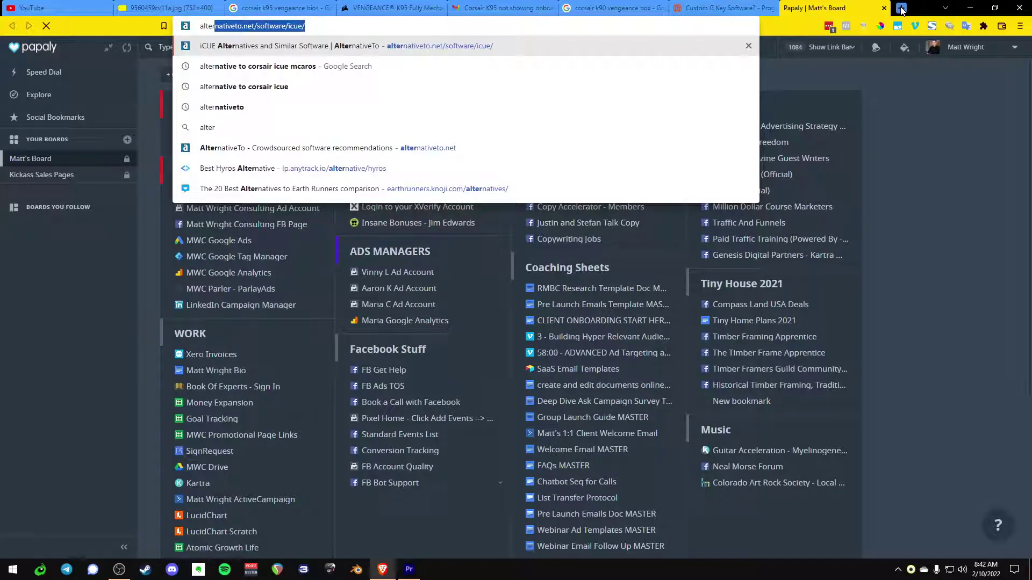
key("Return")
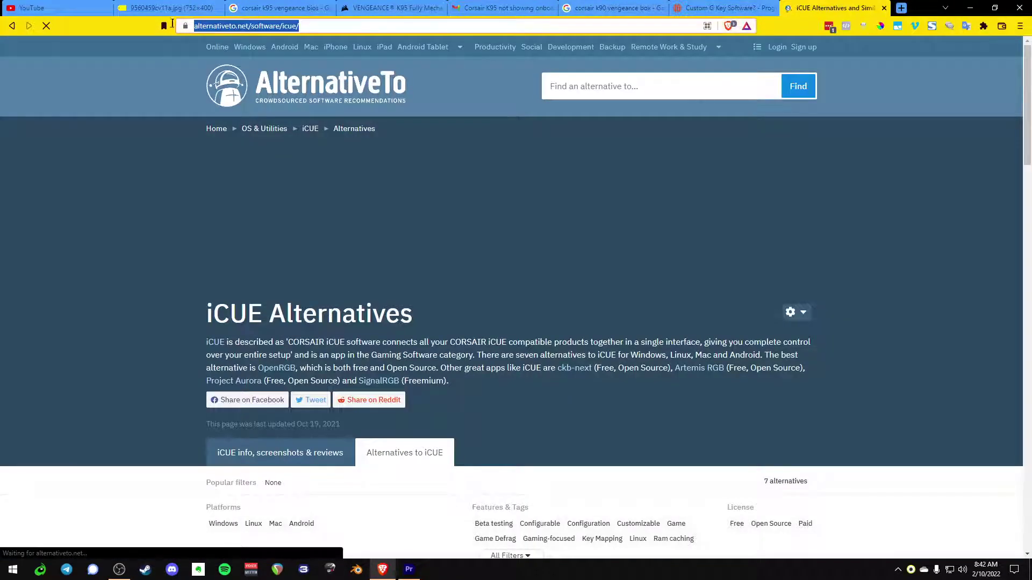
Scroll through the alternatives list and highlight the ckb-next description
scroll(161, 226, "down", 5)
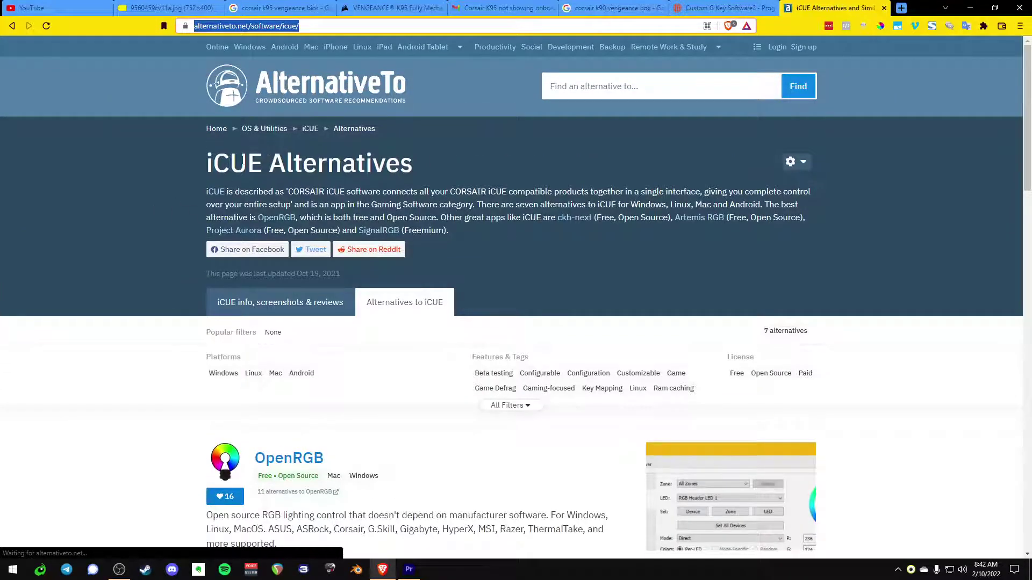
scroll(198, 191, "down", 4)
scroll(188, 193, "down", 3)
scroll(172, 215, "down", 9)
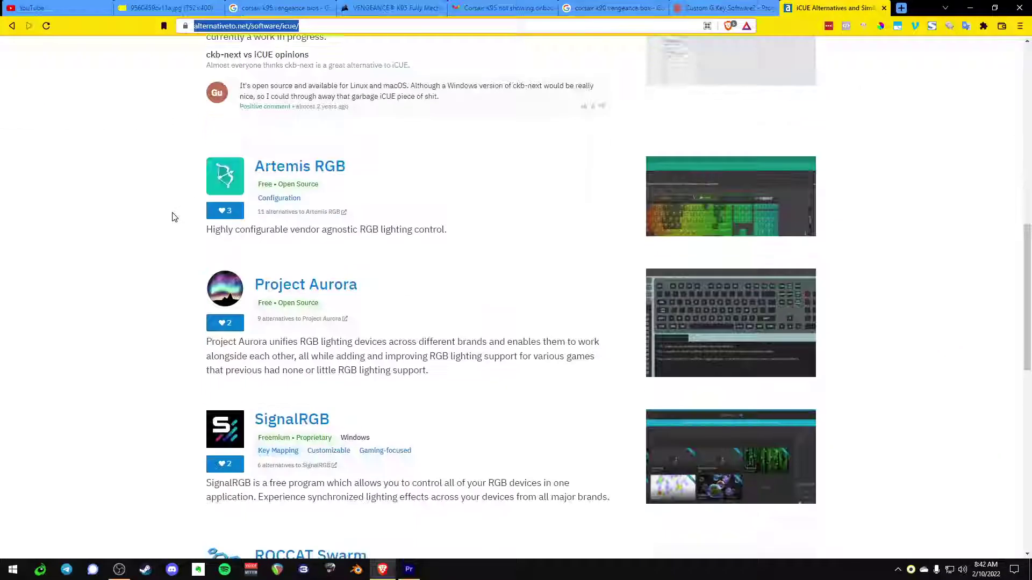
scroll(172, 217, "down", 5)
scroll(171, 217, "up", 13)
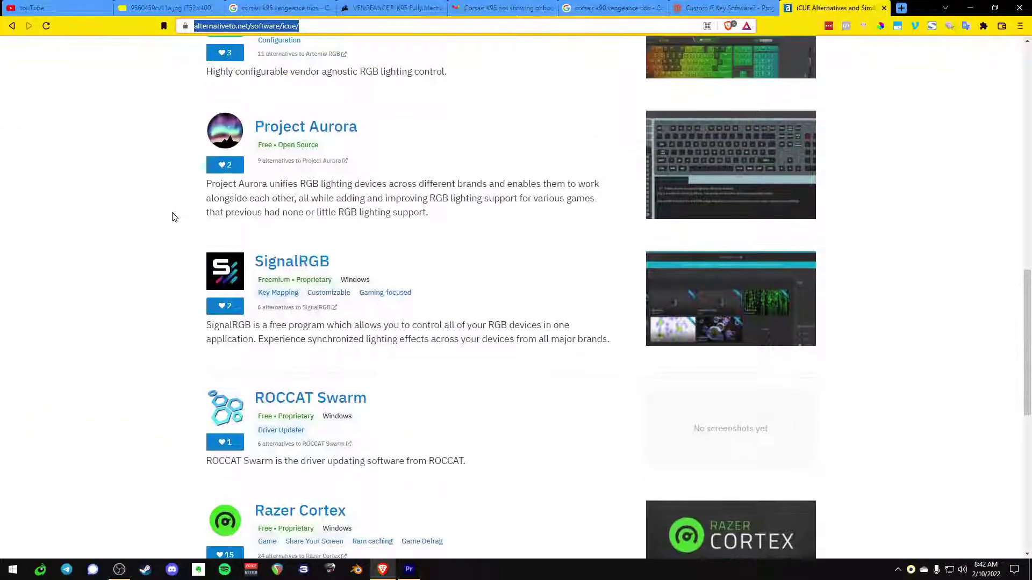
scroll(172, 216, "up", 4)
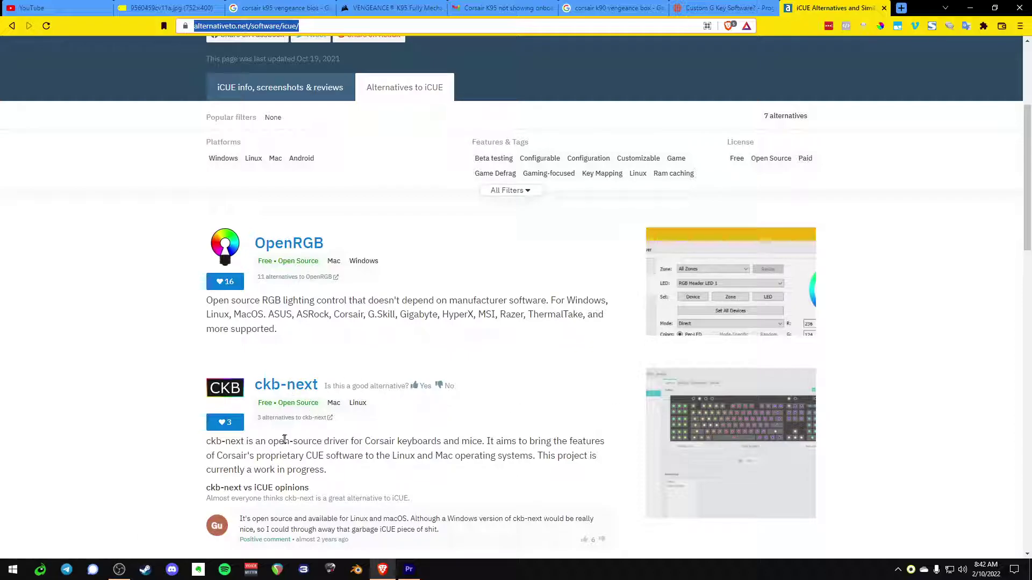
left_click_drag(226, 441, 349, 472)
left_click(275, 379)
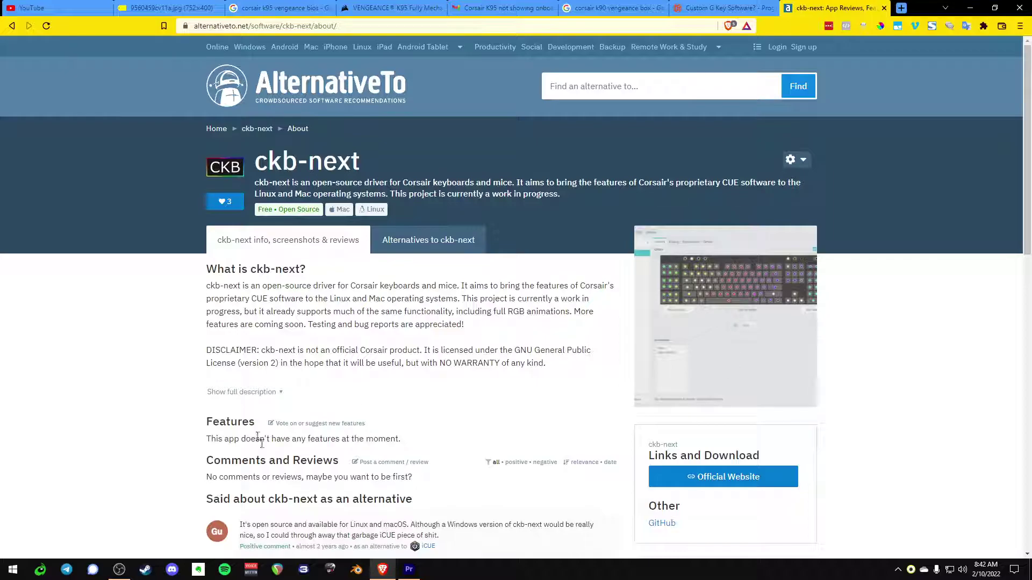
left_click_drag(206, 285, 548, 367)
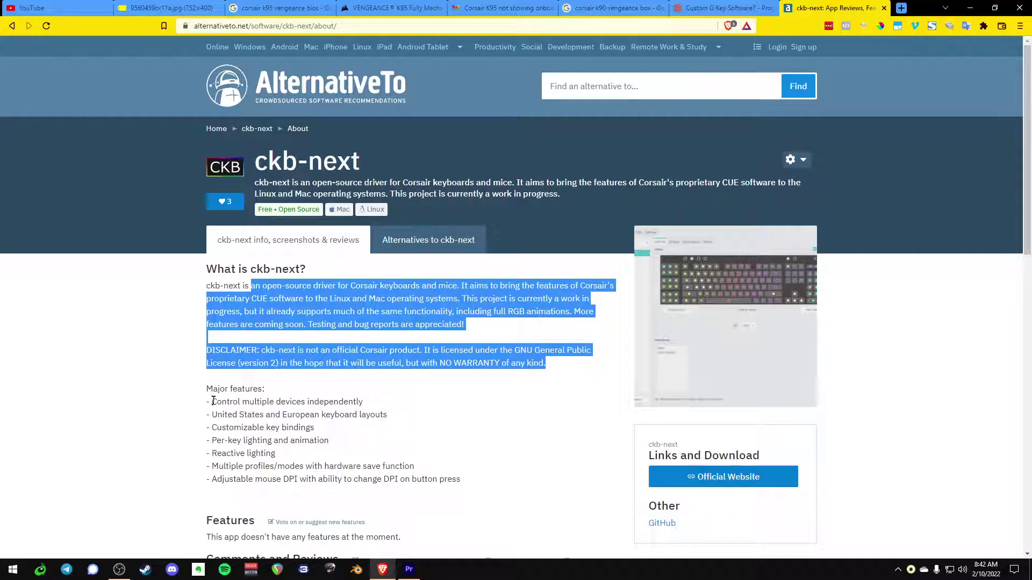
left_click_drag(213, 401, 322, 434)
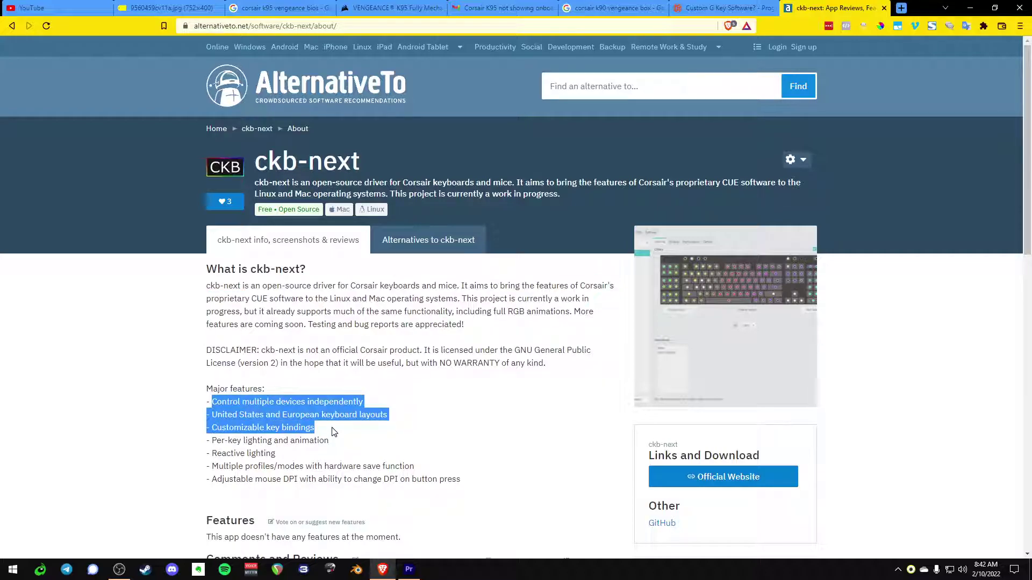
scroll(134, 385, "down", 5)
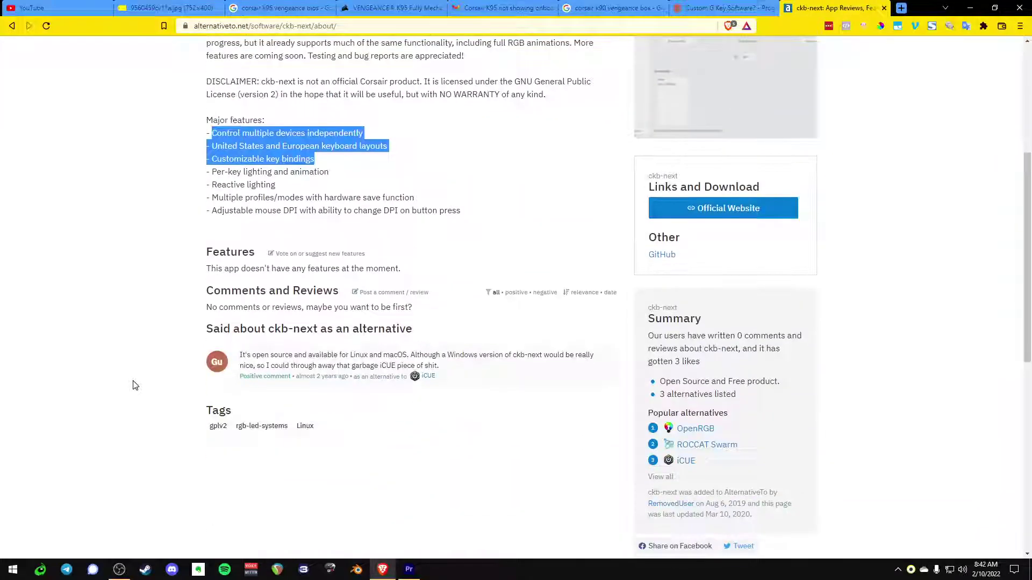
scroll(135, 385, "up", 5)
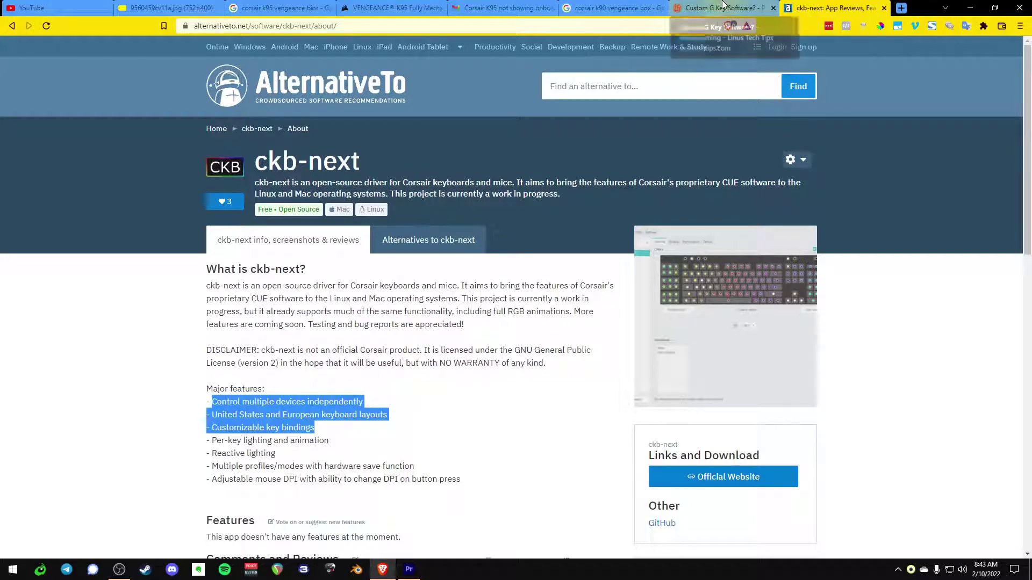
Return from the ckb-next page to the iCUE alternatives list
left_click(450, 210)
key("alt+Left")
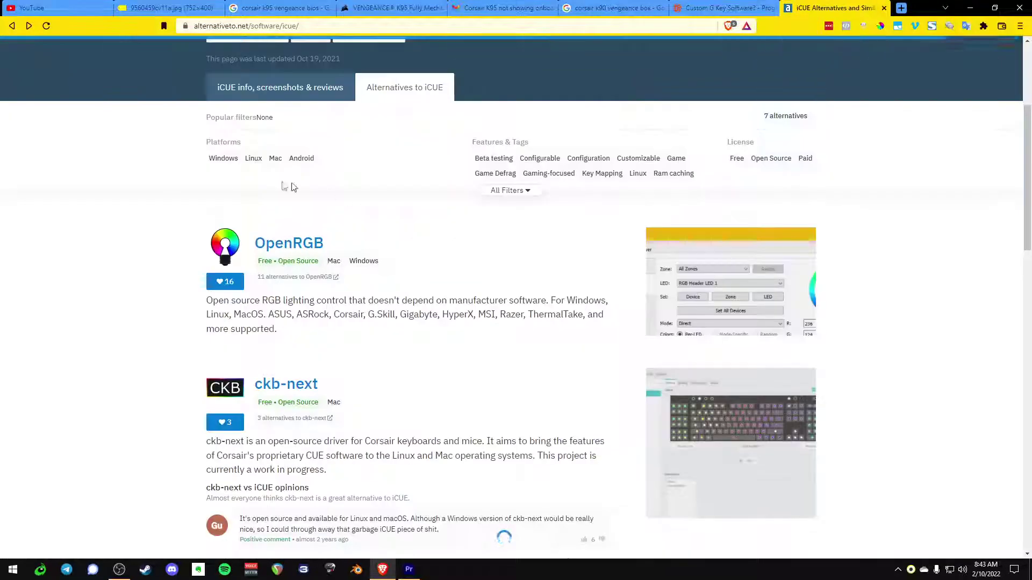
scroll(239, 337, "up", 3)
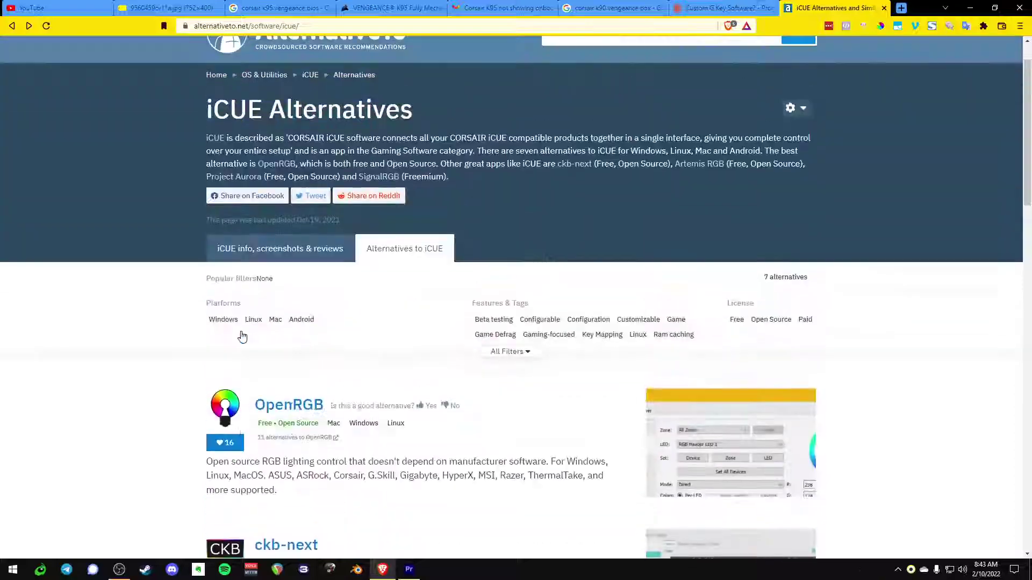
scroll(240, 337, "down", 5)
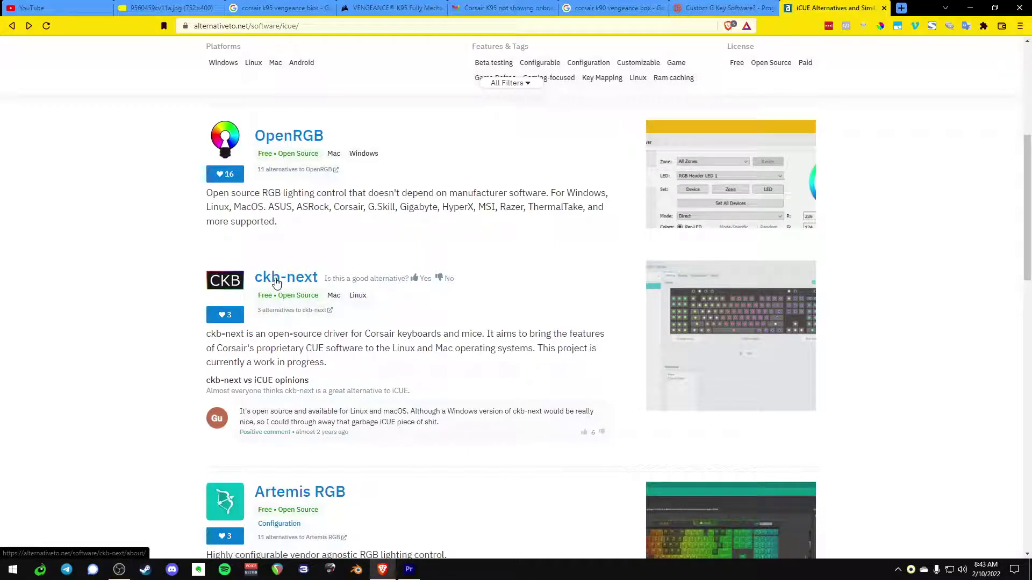
Open ckb-next's details, then its official website (GitHub repository) in a new tab
left_click(276, 283)
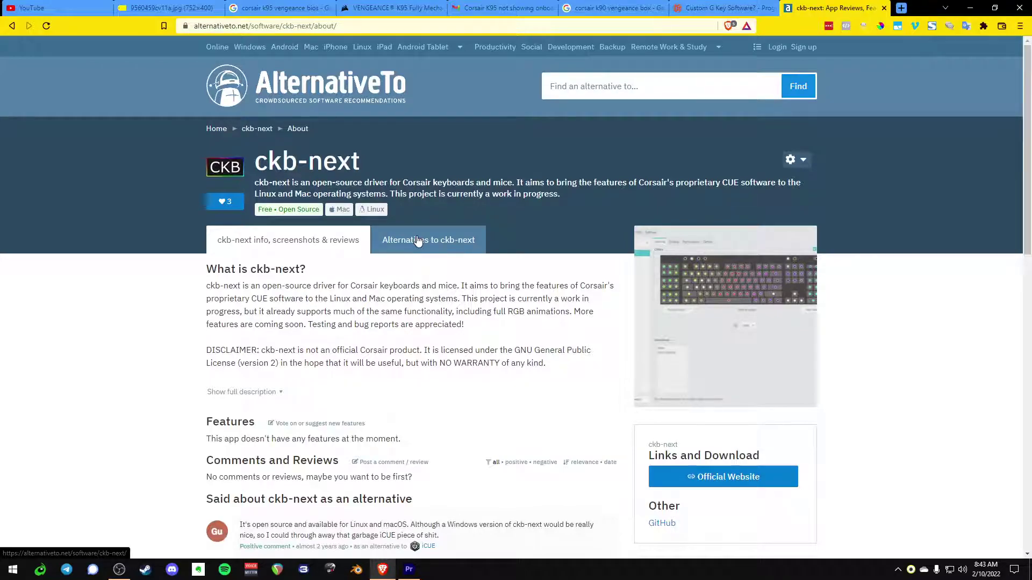
scroll(284, 324, "down", 6)
scroll(362, 354, "up", 5)
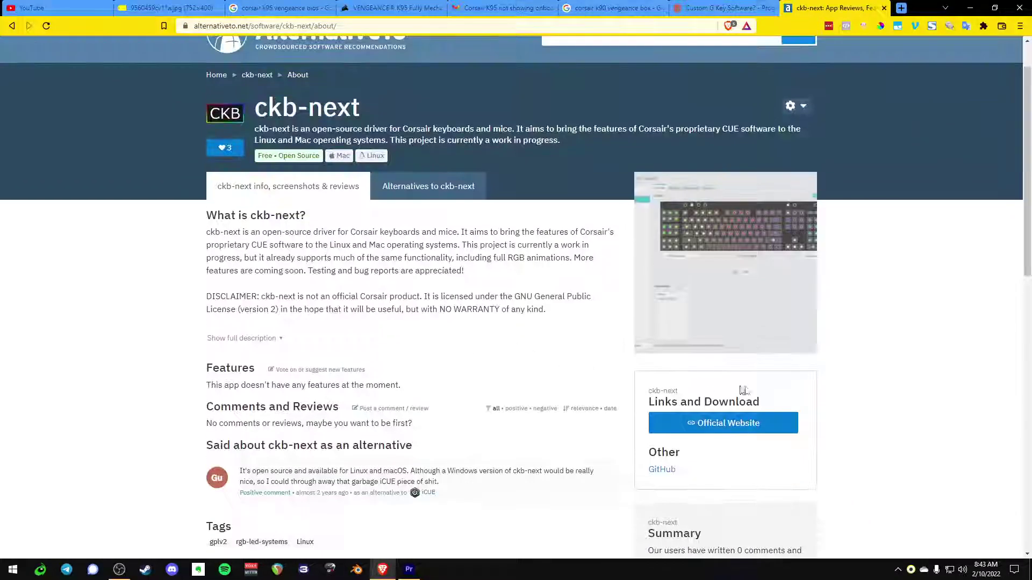
left_click(723, 425)
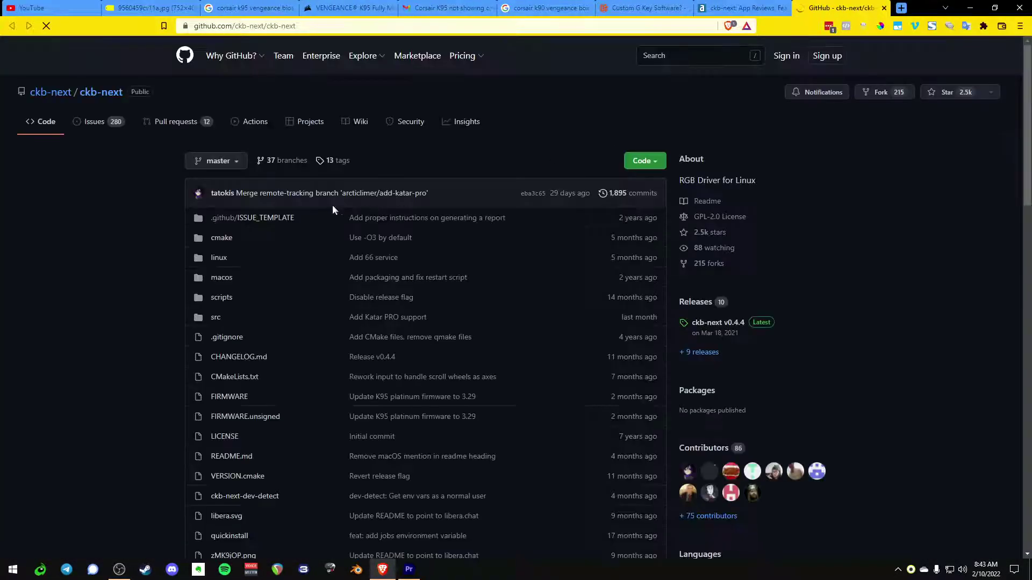